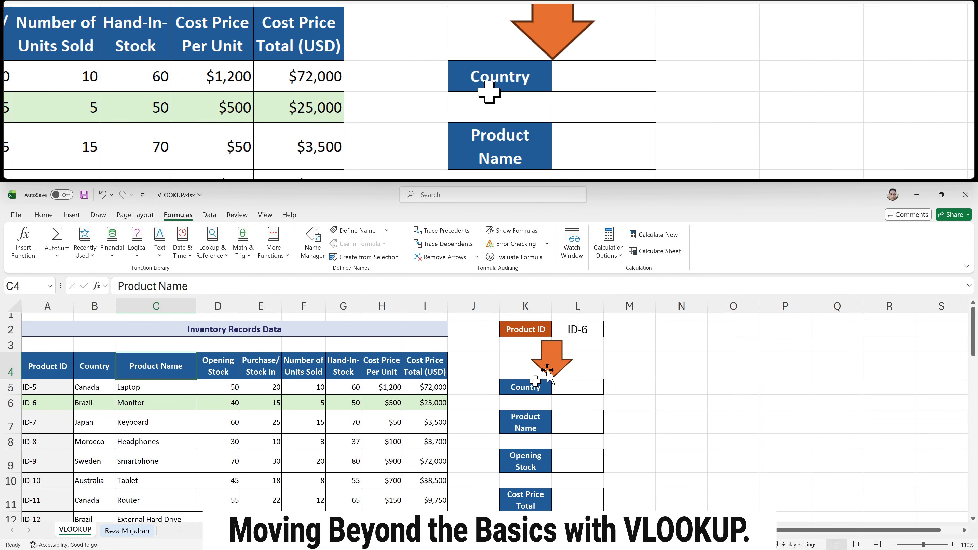
Start a VLOOKUP formula in the Country result cell L5
click(572, 330)
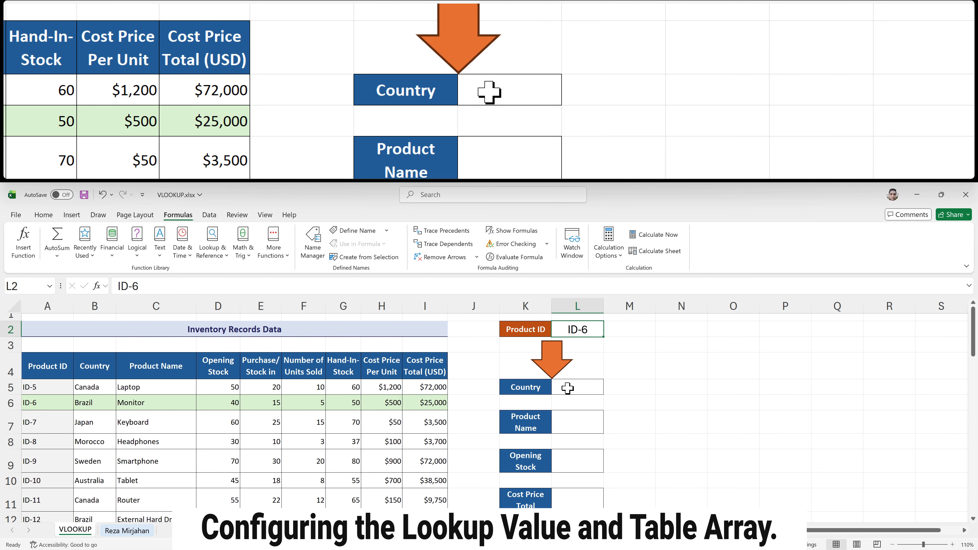
click(568, 389)
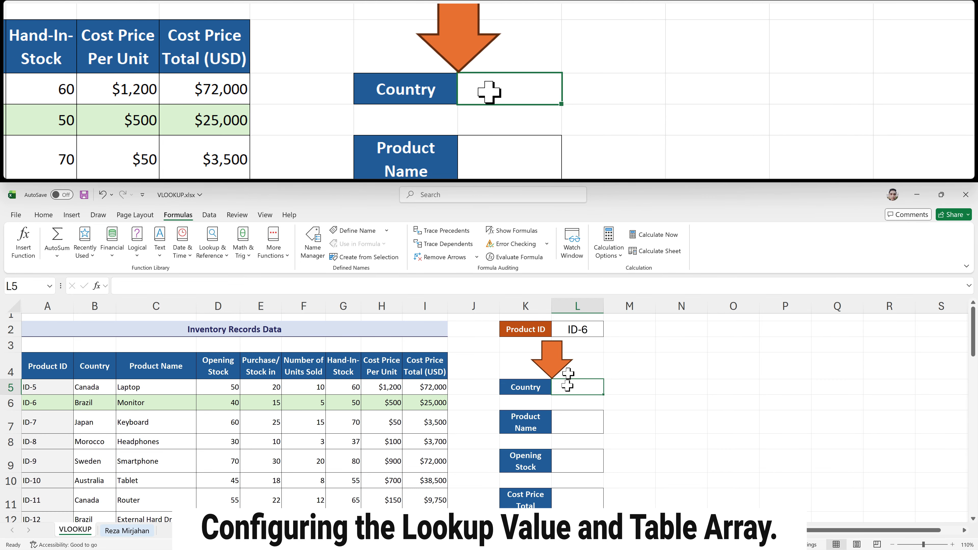
click(574, 332)
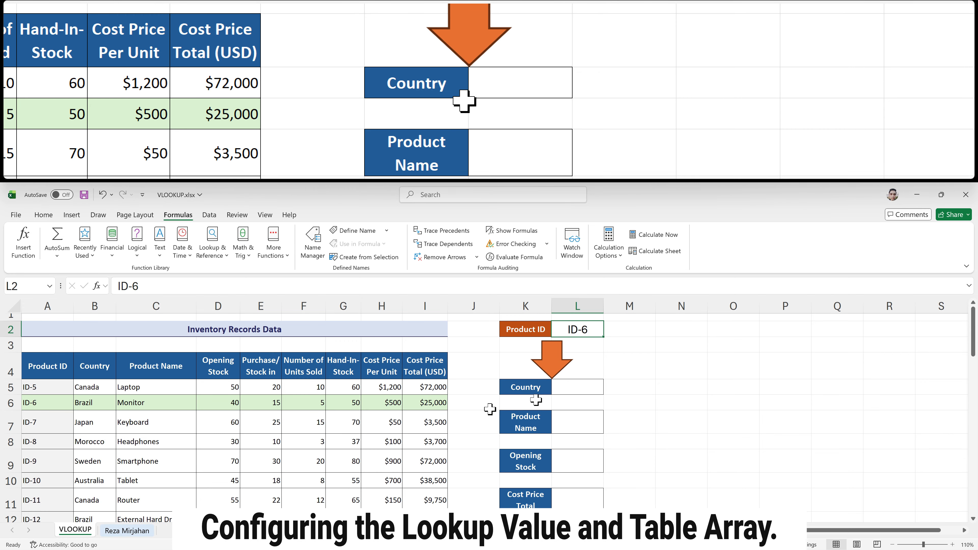
double_click(572, 390)
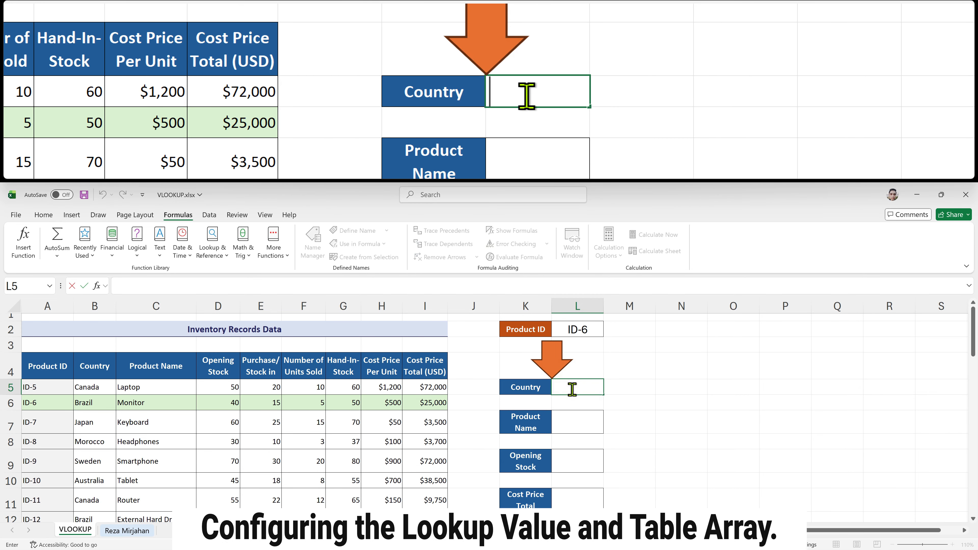
text(=)
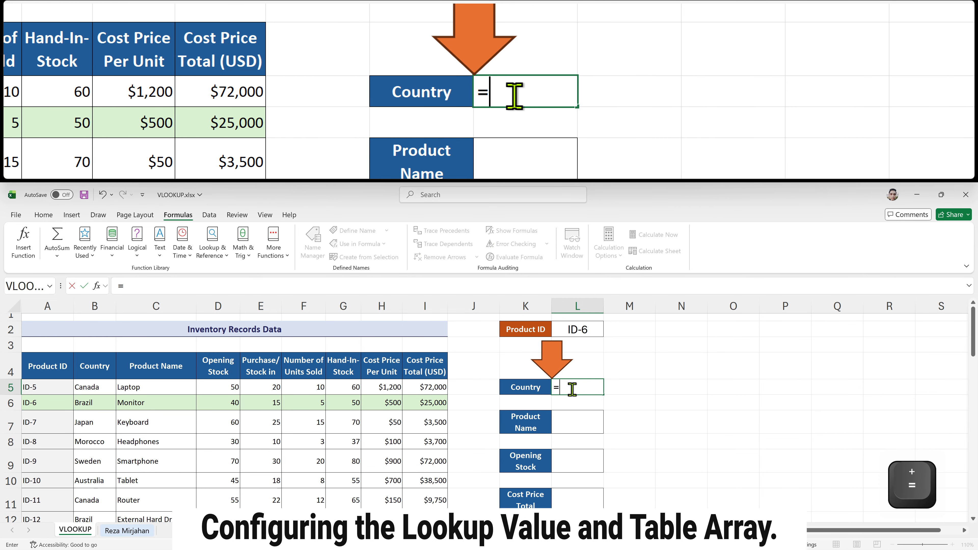
text(vl)
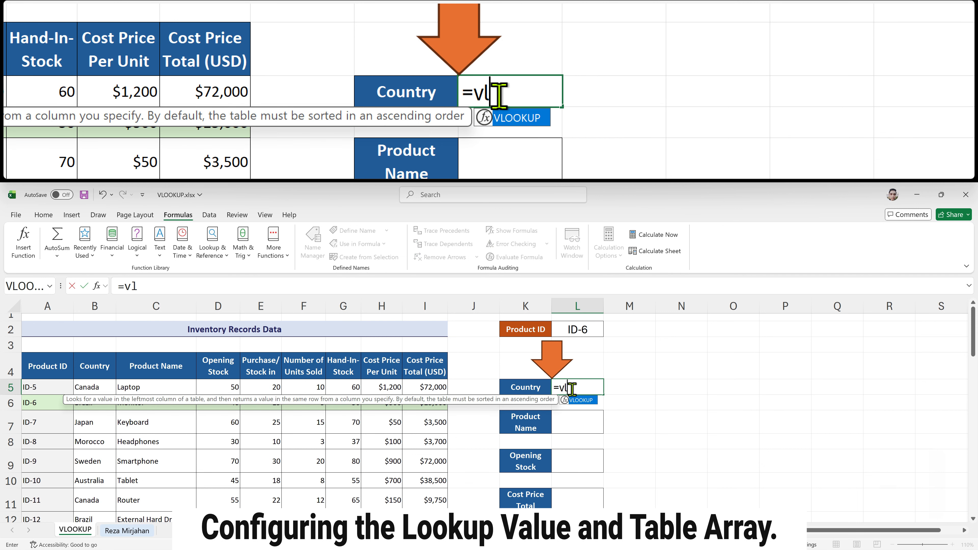
key(Tab)
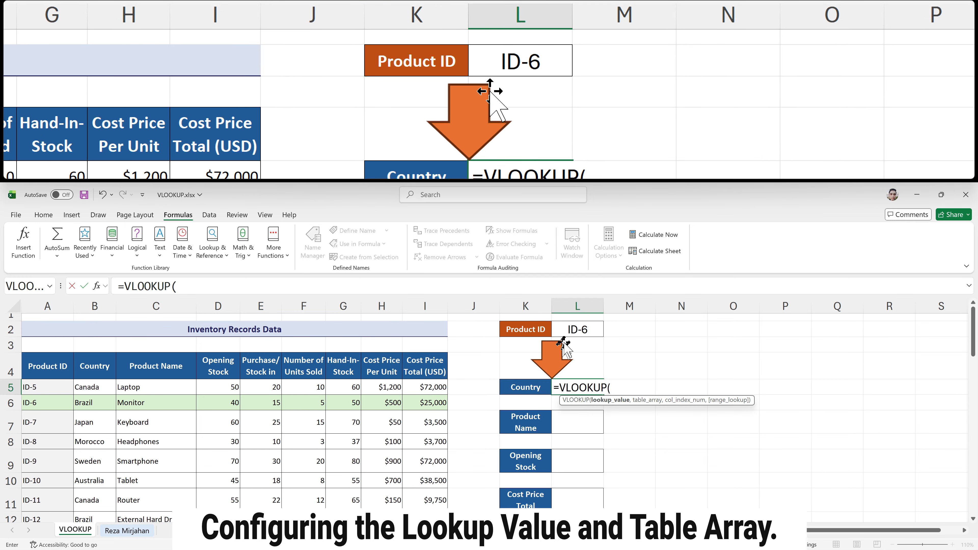
Set the Product ID cell L2 as the formula's lookup value
click(572, 331)
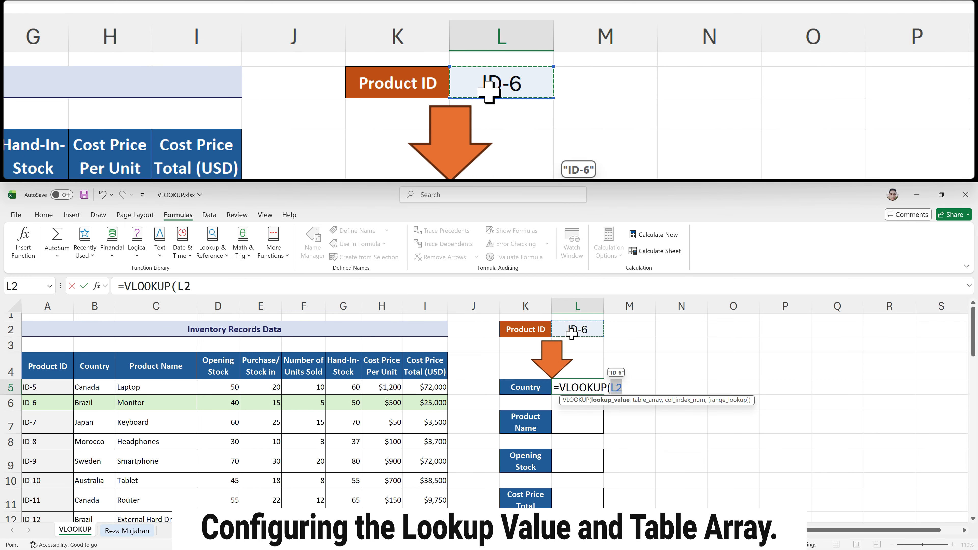
key(Right)
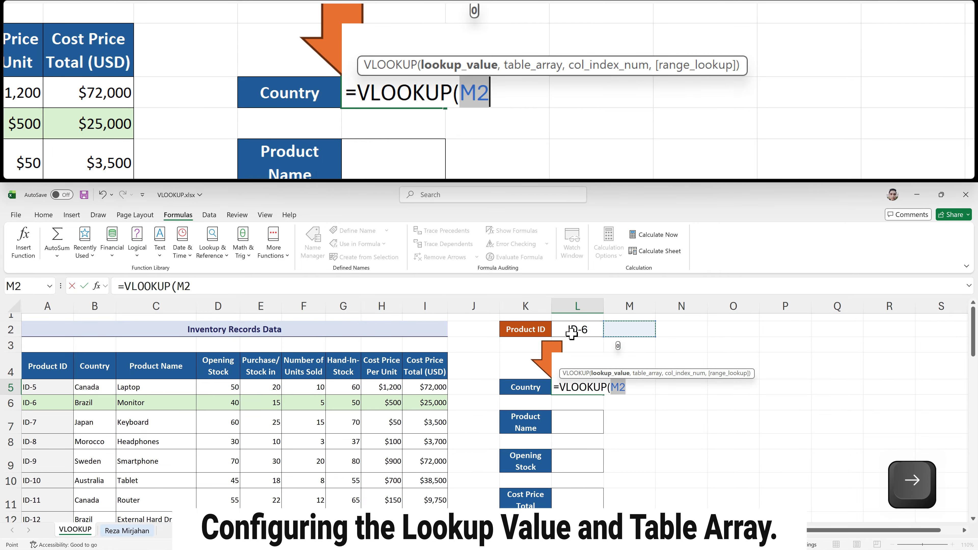
key(Left)
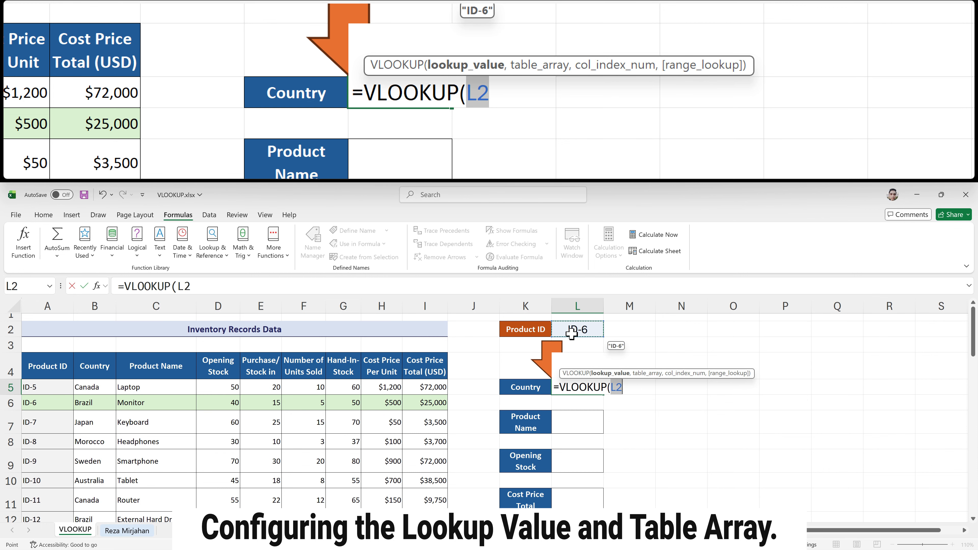
text(,)
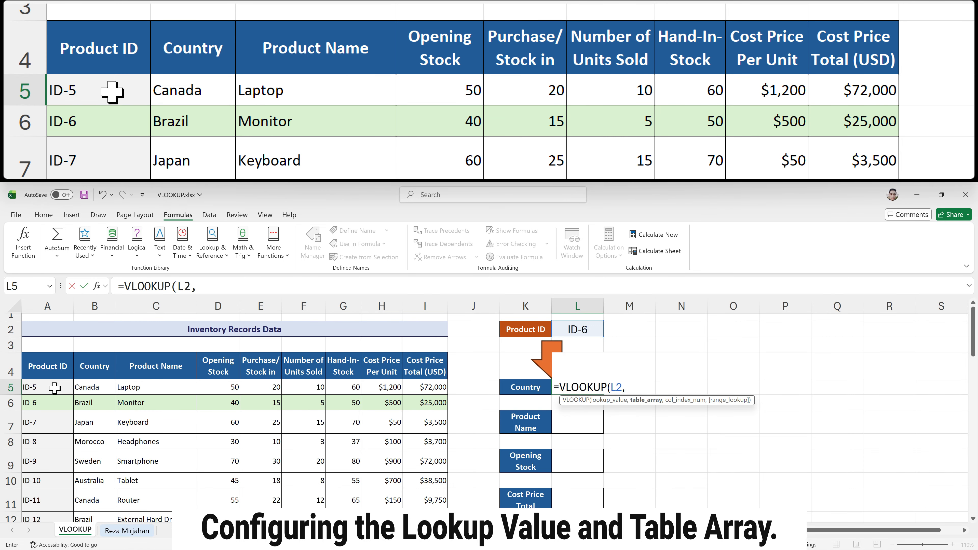
Select the inventory data range A5:I50 as the table array
click(54, 388)
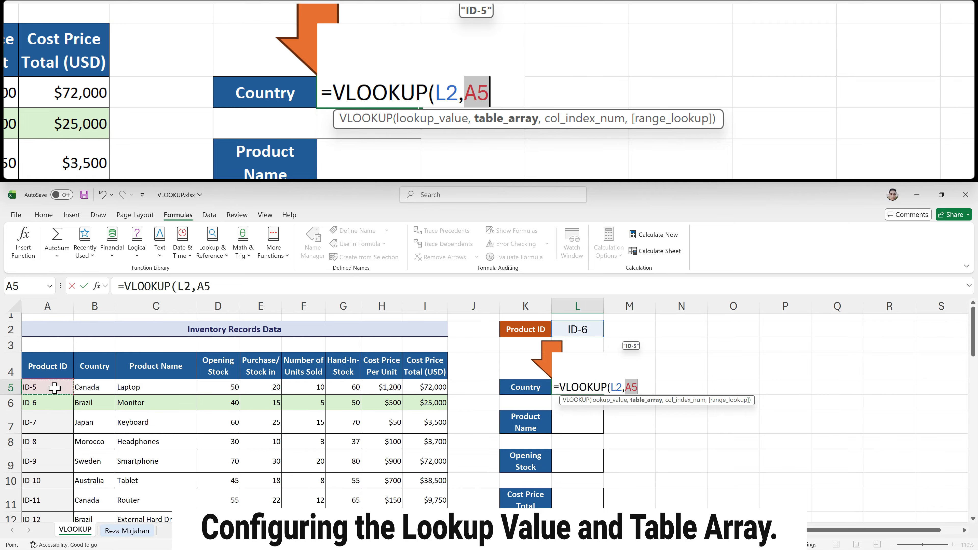
key(ctrl+shift+Right)
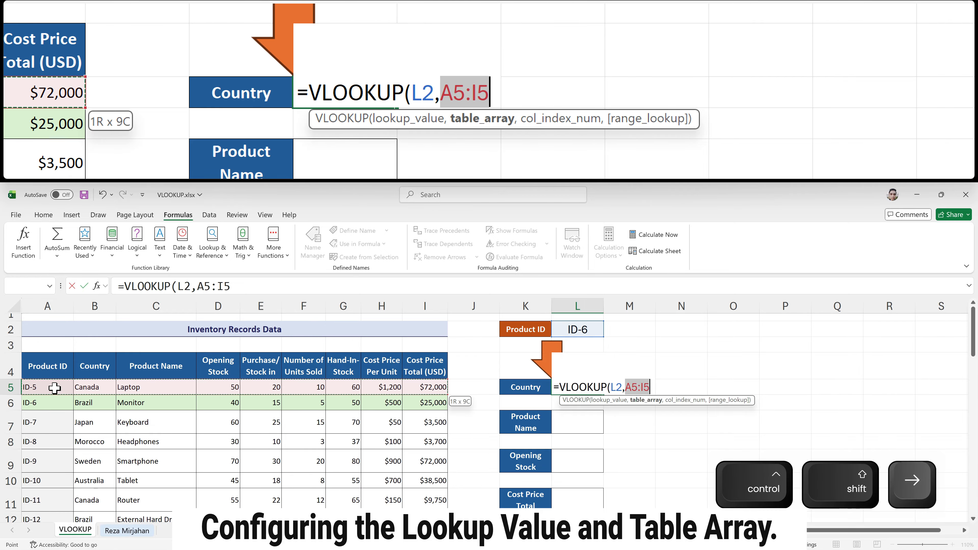
key(ctrl+shift+Down)
text(,)
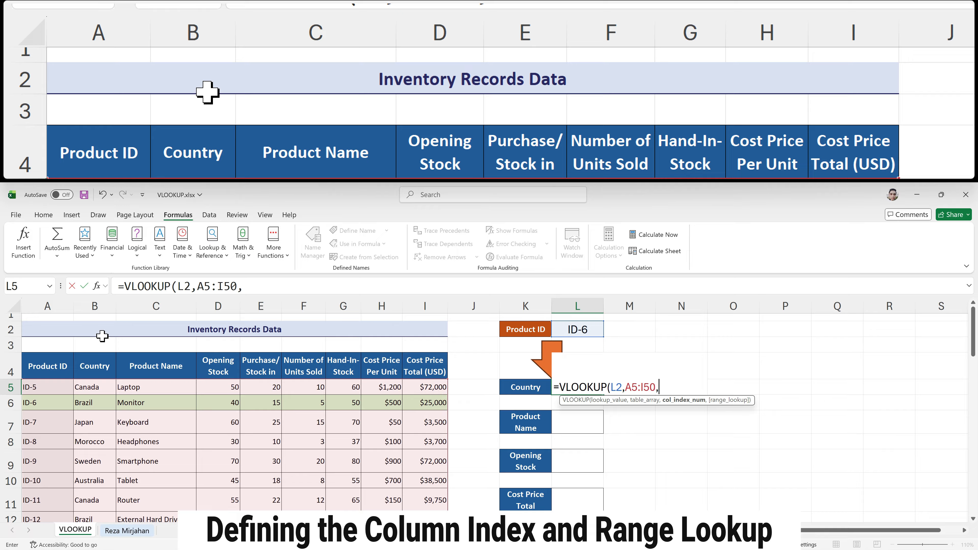
Set column index 2 and FALSE for an exact match, then enter the formula
text(2m)
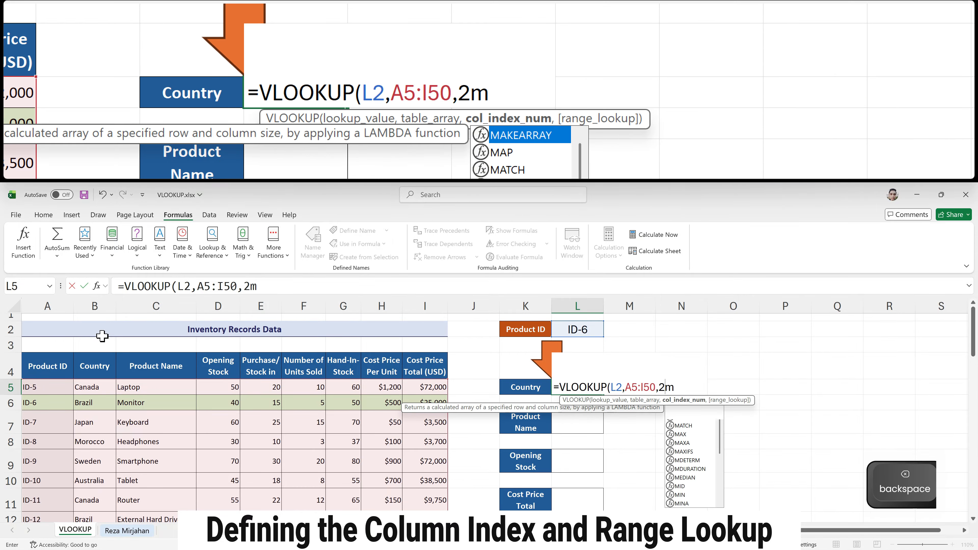
key(BackSpace)
text(,)
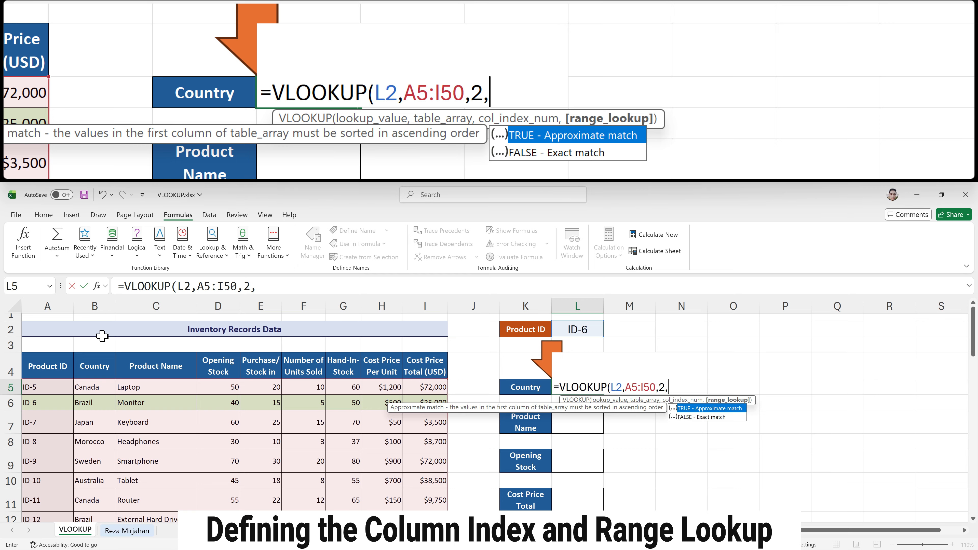
key(Down)
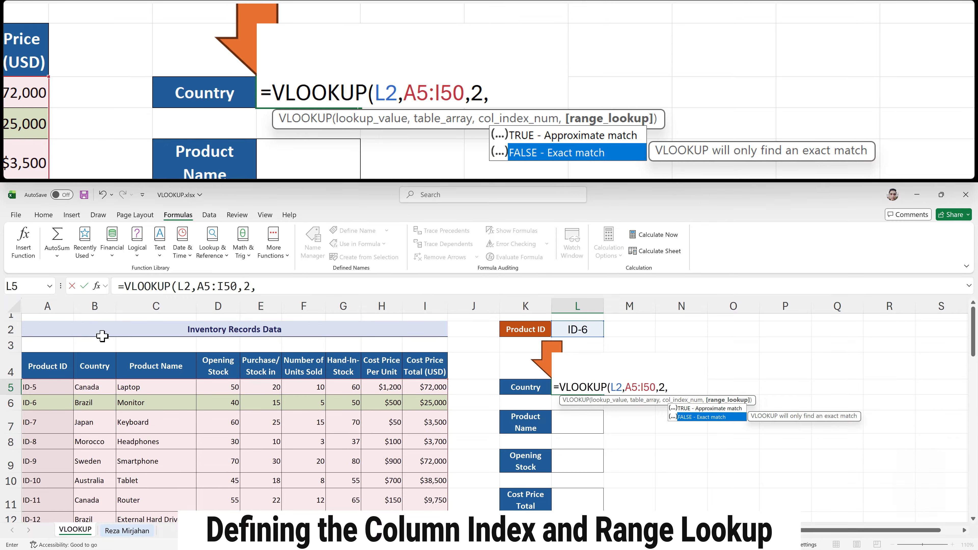
key(Tab)
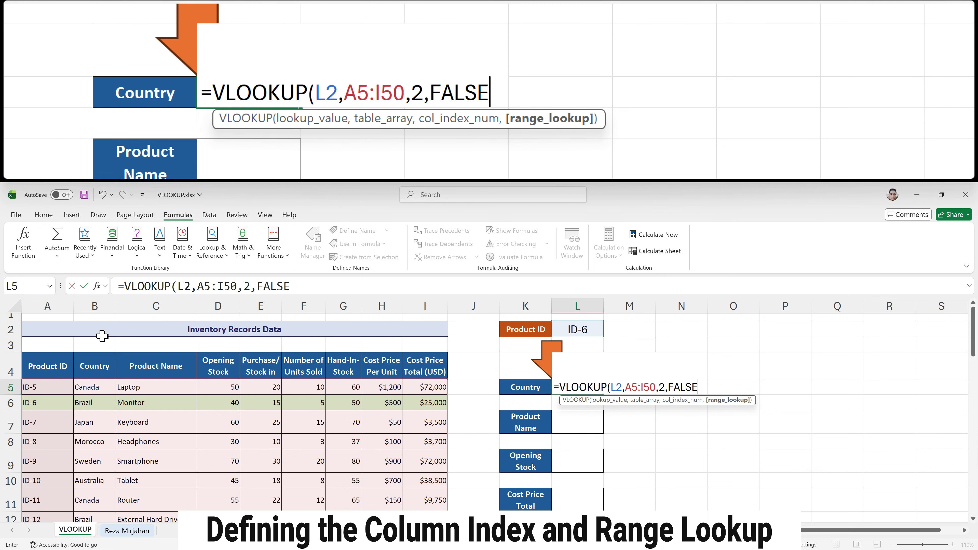
key(Return)
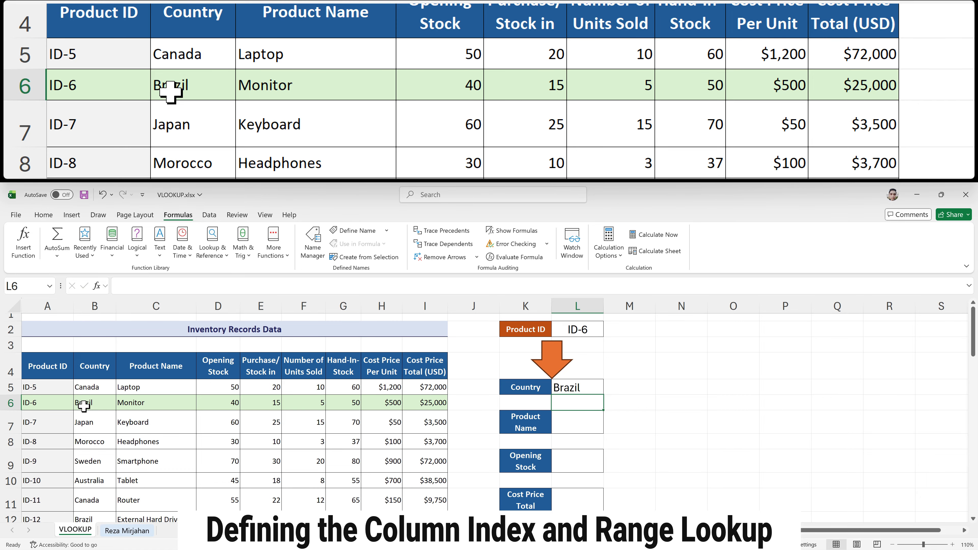
Start a VLOOKUP in the Product Name result cell L7 using L2 as the lookup value
drag(61, 403, 80, 402)
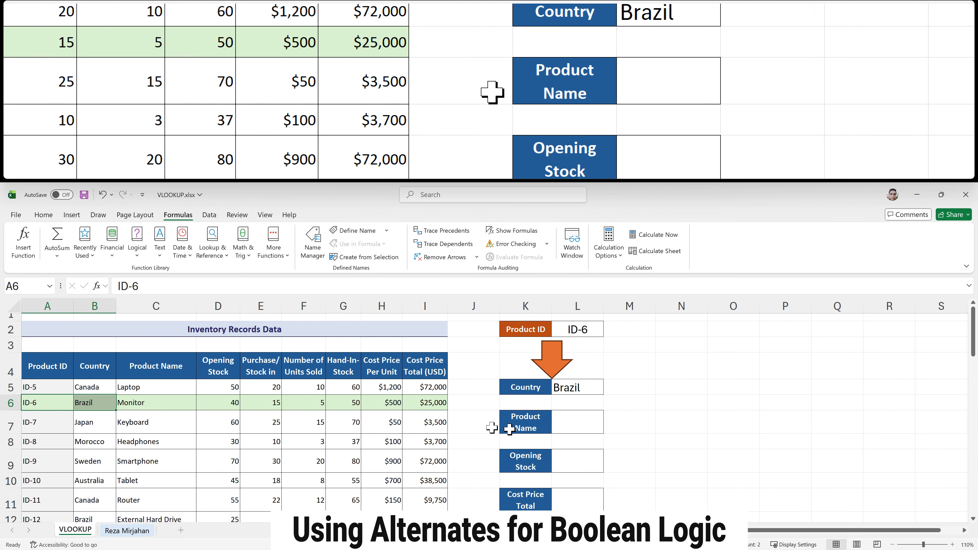
double_click(569, 424)
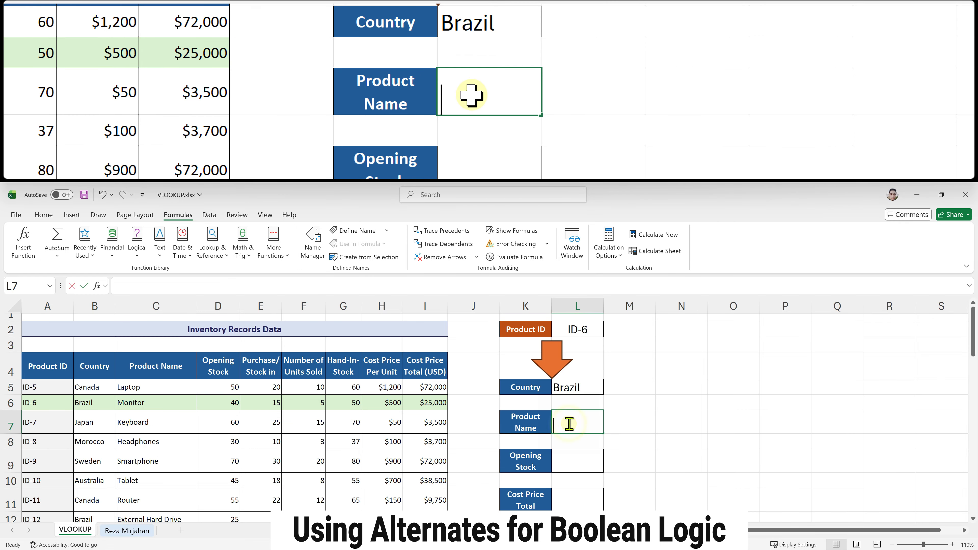
text(=vl)
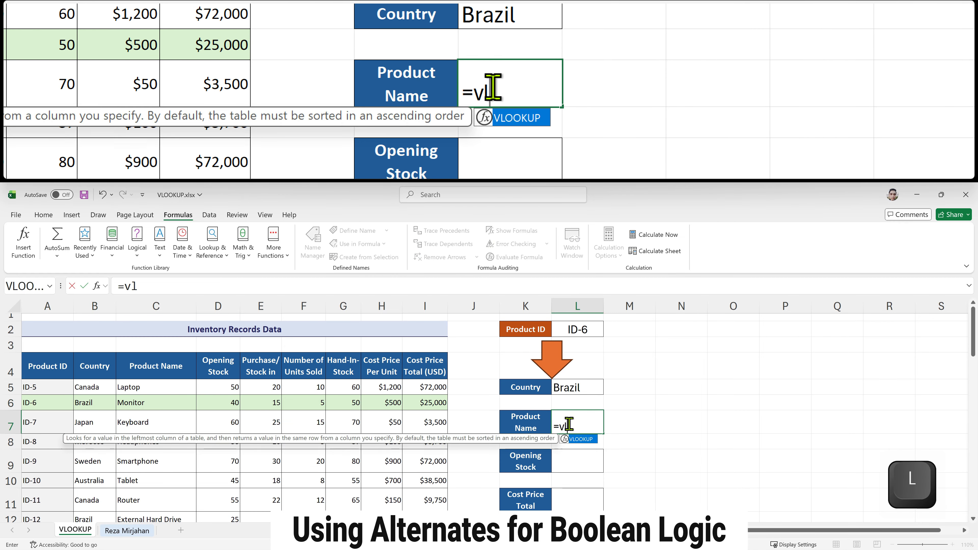
key(Tab)
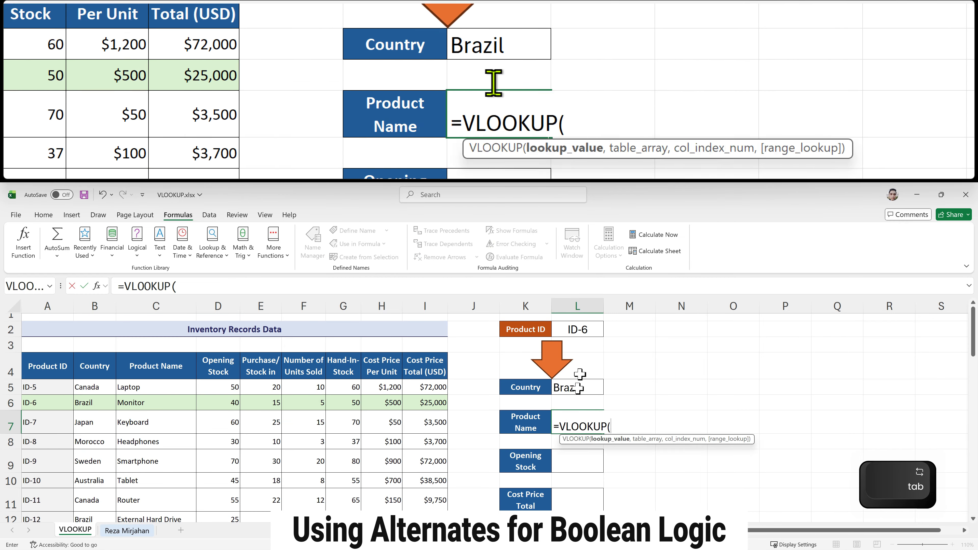
click(588, 331)
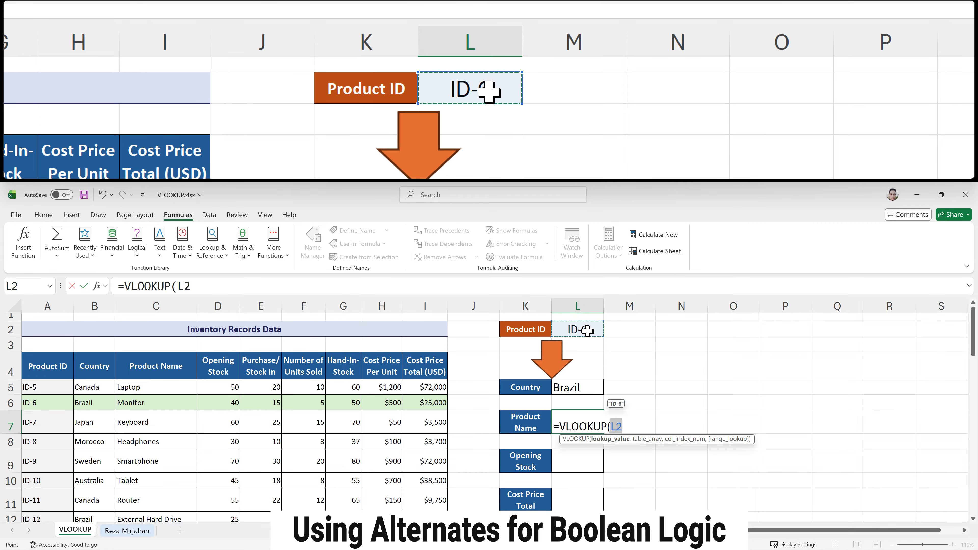
text(,)
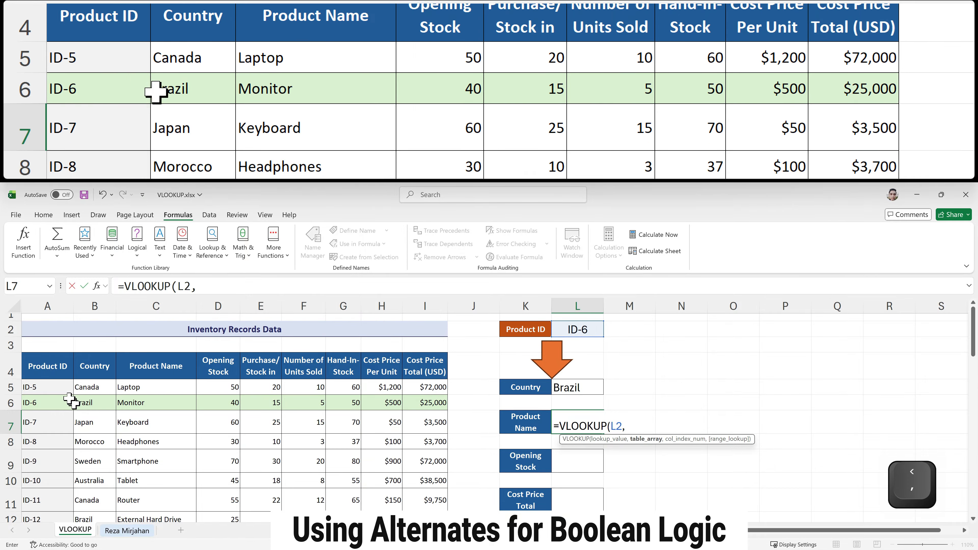
Select the data range A5:I50 as the table array for the Product Name formula
click(57, 389)
key(ctrl+shift+Right)
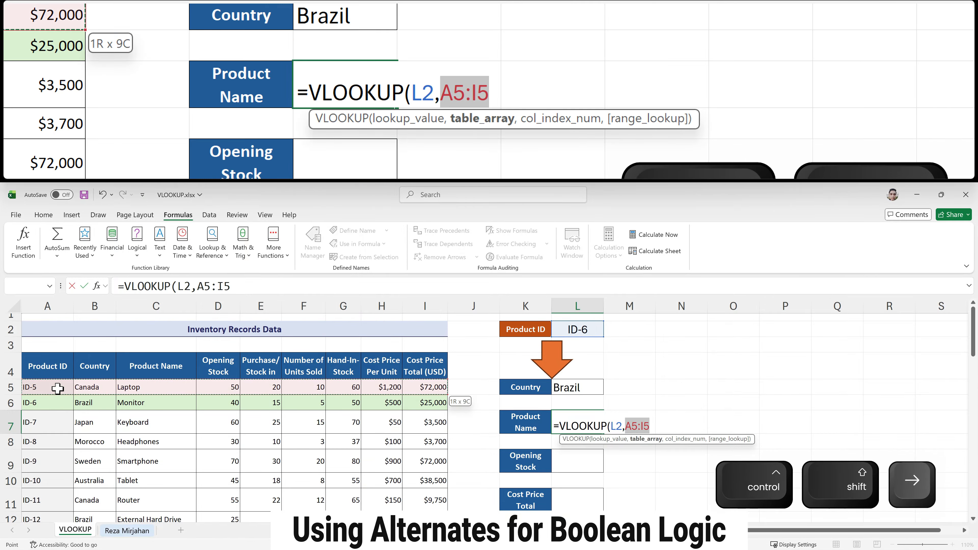
key(ctrl+shift+Down)
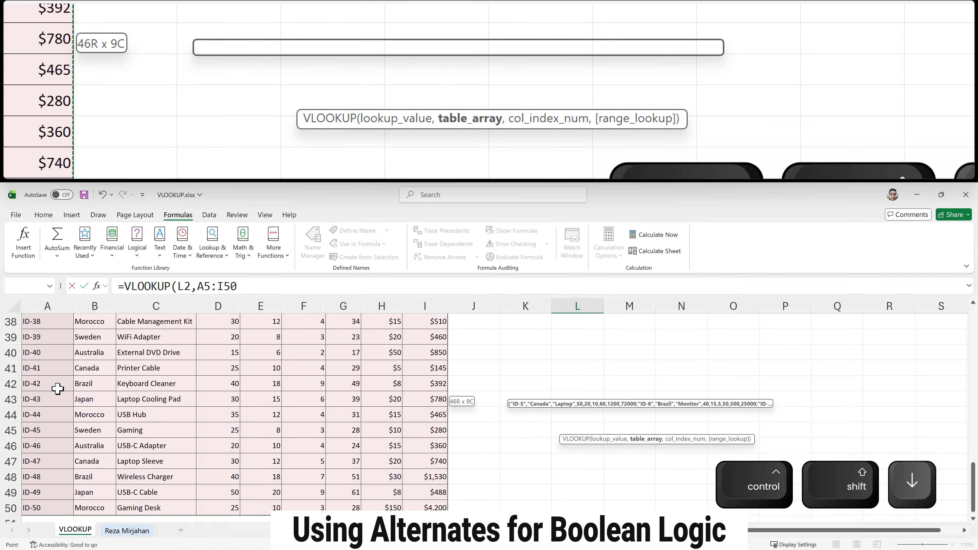
text(,)
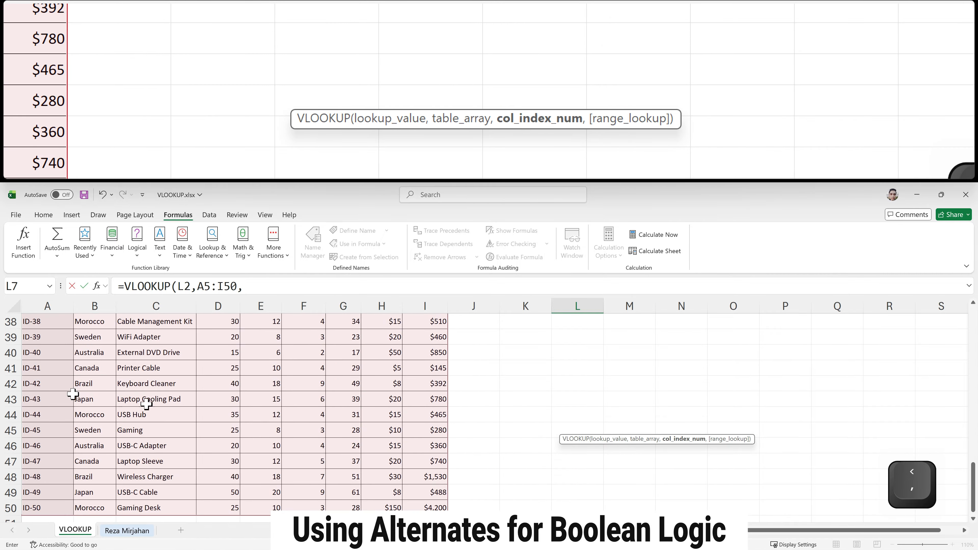
scroll(523, 404, up, 11)
scroll(536, 402, up, 1)
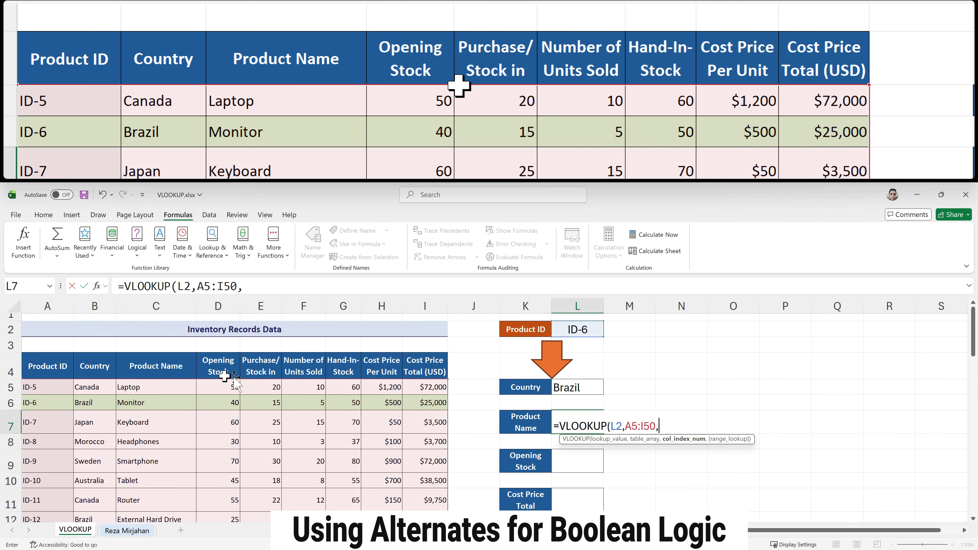
Finish the formula with column index 3 and 0 for exact match, then enter it
text(3,)
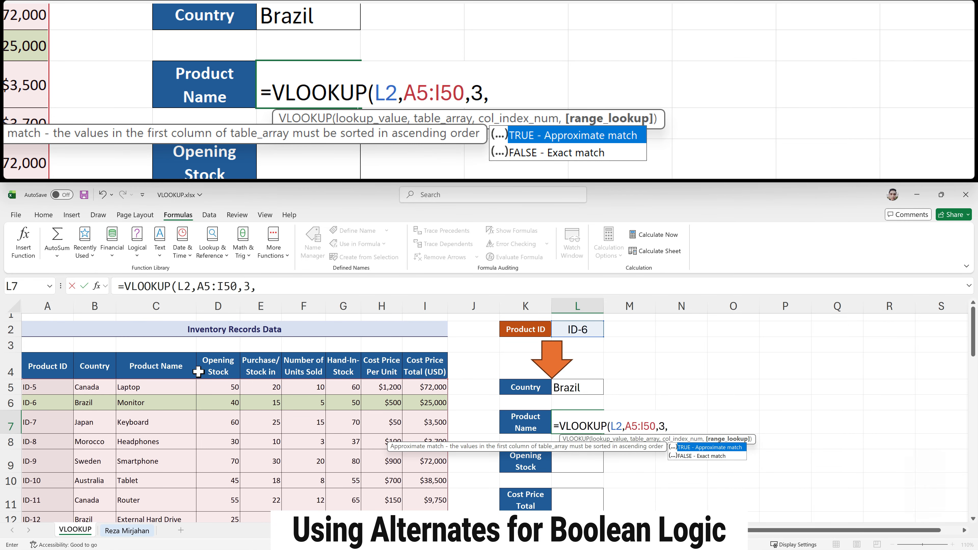
text(0)
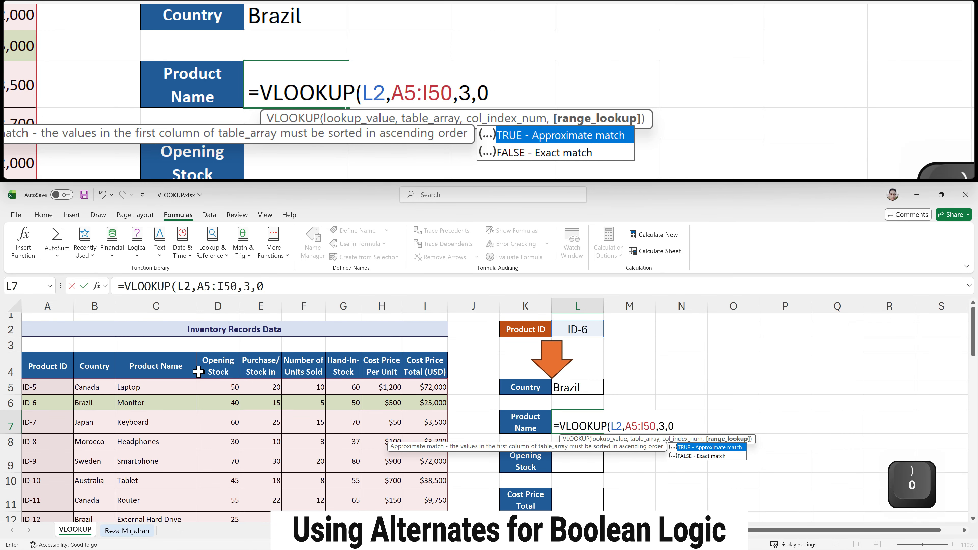
text())
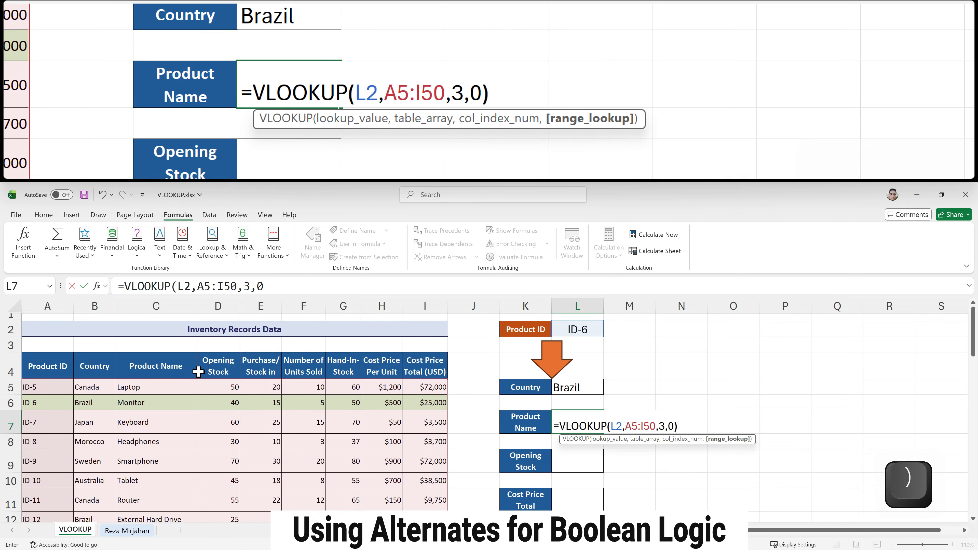
key(Return)
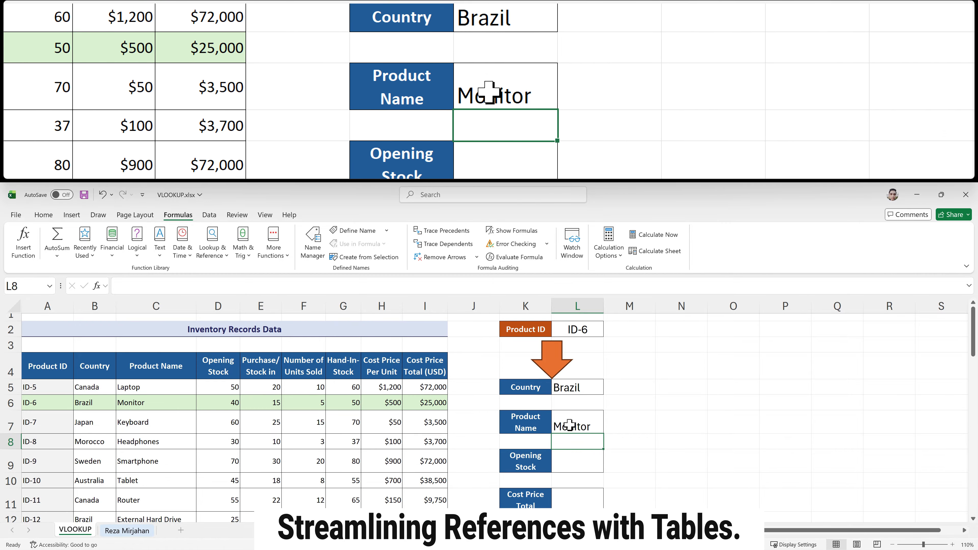
Convert the inventory data starting at the Product ID header into a table with headers, range A4:I50
click(582, 461)
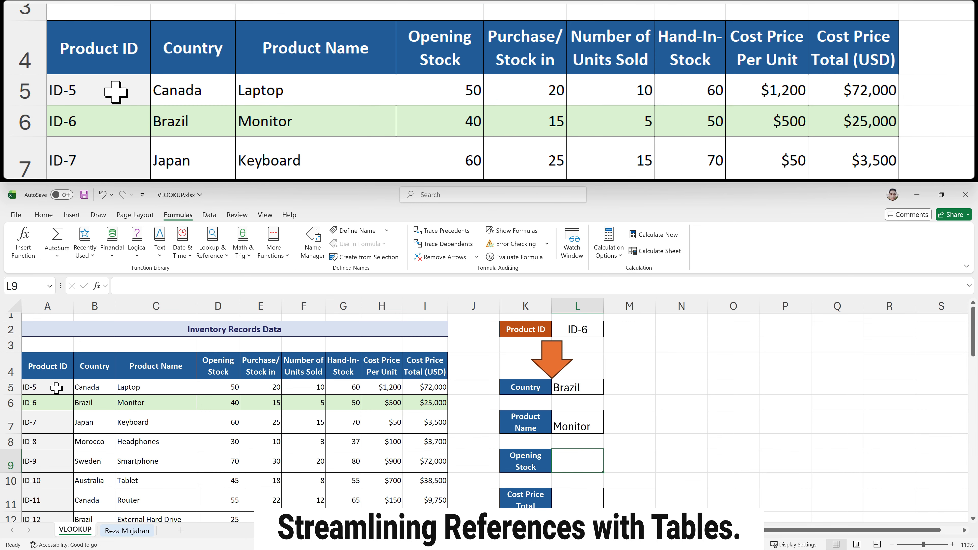
click(51, 372)
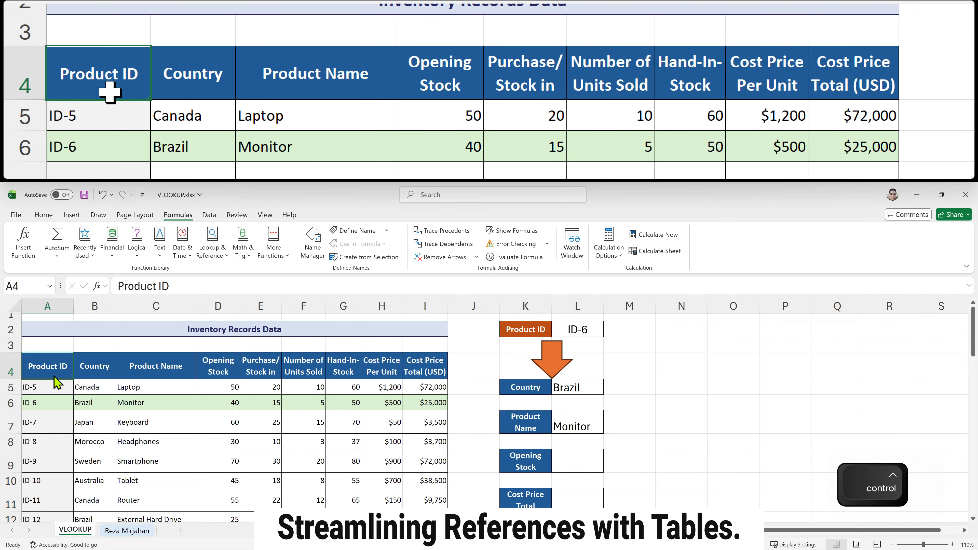
key(ctrl+t)
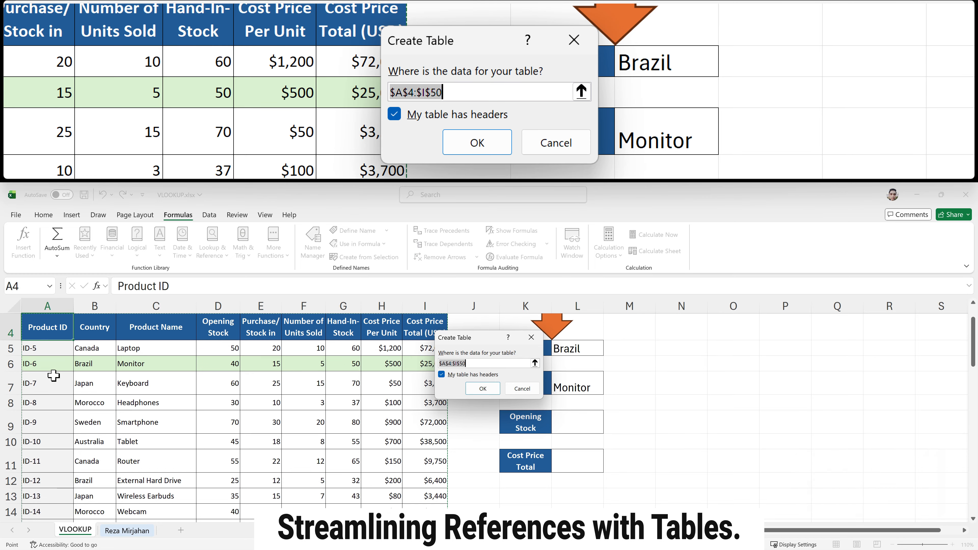
click(495, 390)
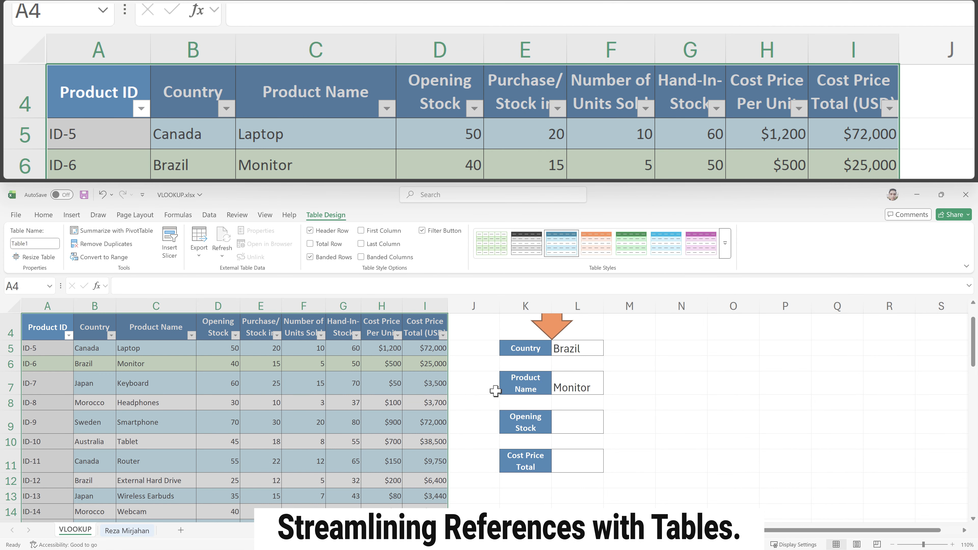
Name the new table Products
scroll(116, 395, up, 2)
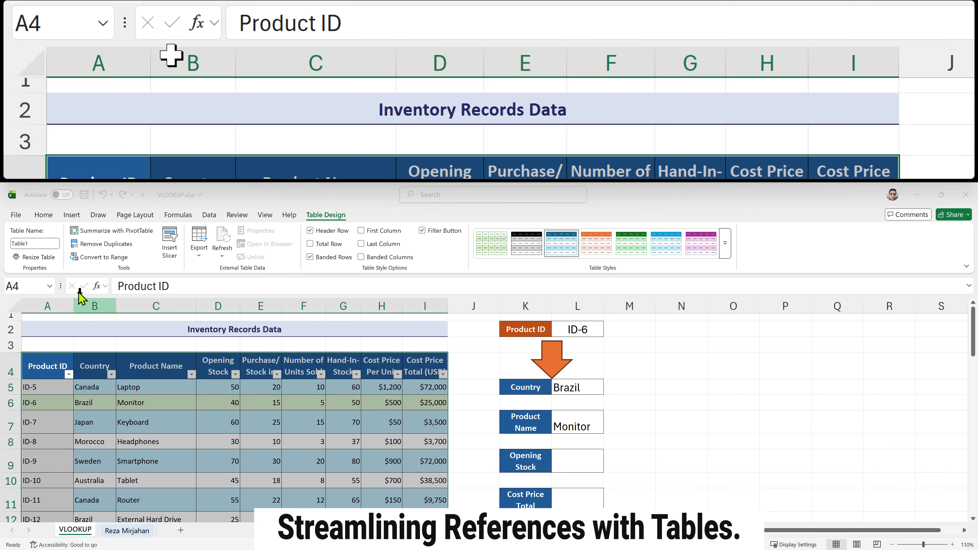
click(46, 244)
text(Pr)
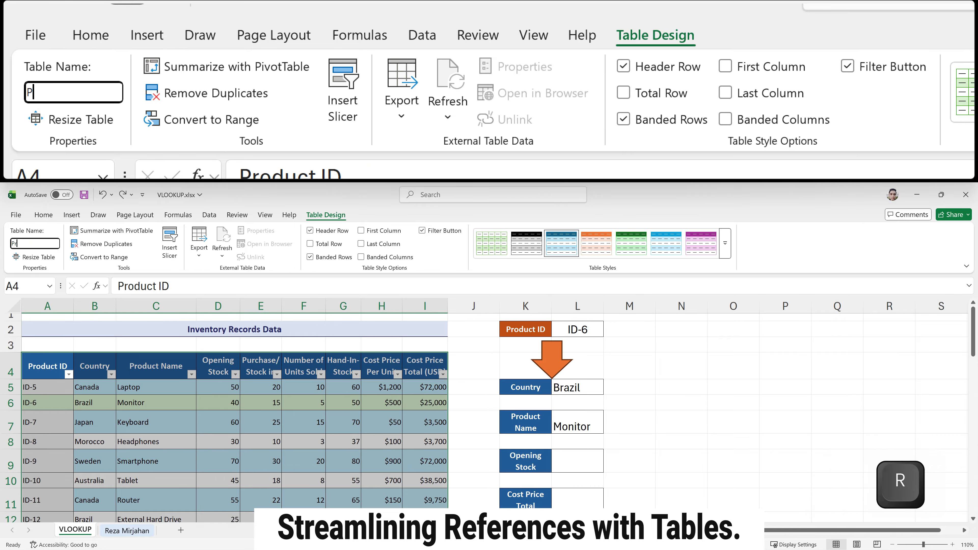
text(oducts)
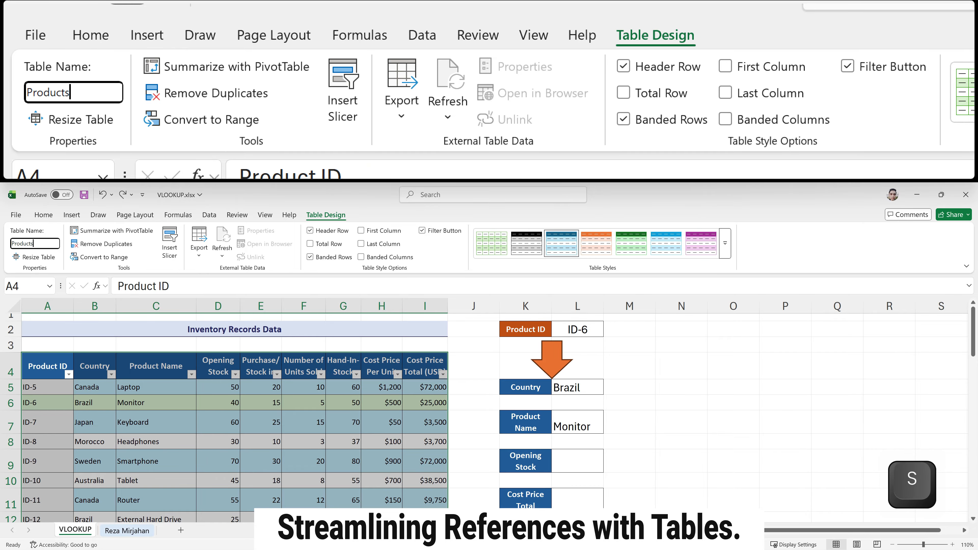
key(Return)
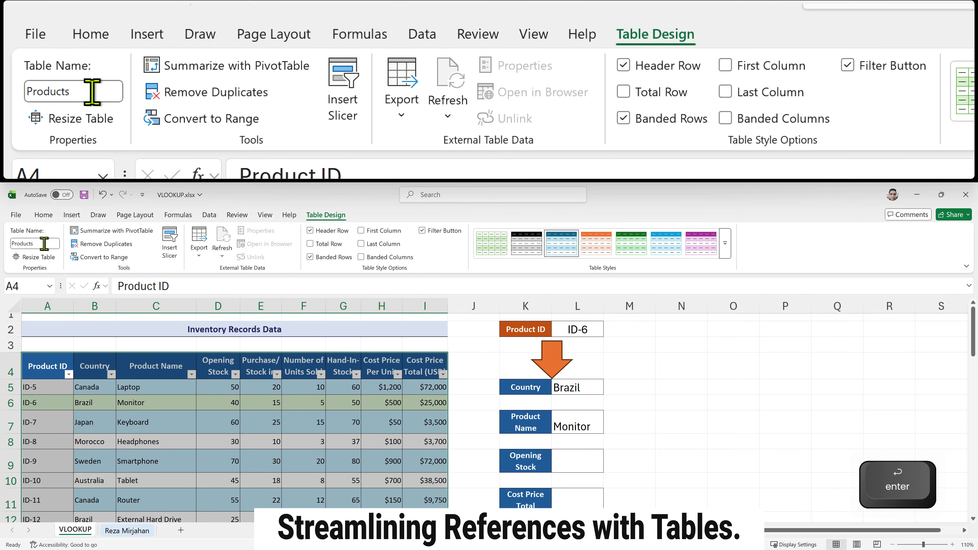
Start a VLOOKUP in the Opening Stock result cell L9 using L2 as the lookup value
double_click(565, 463)
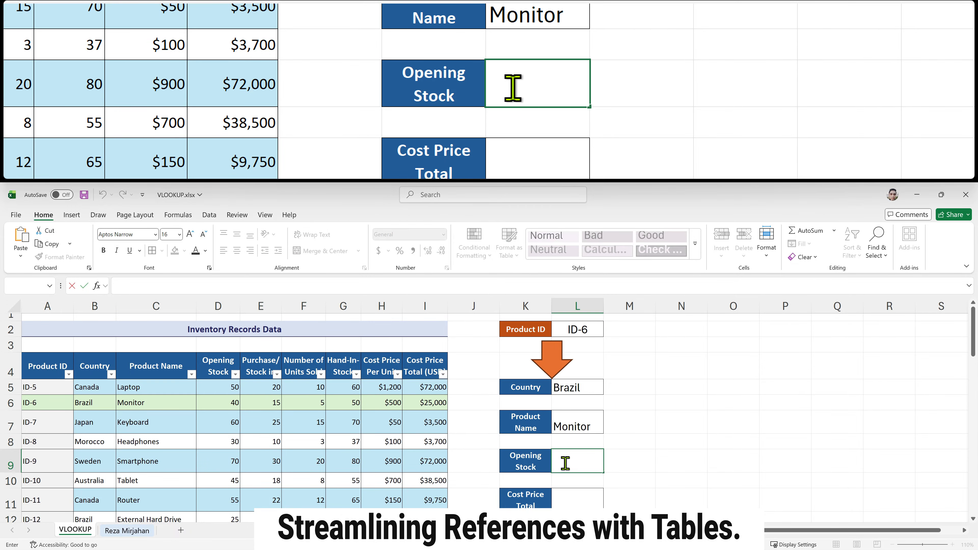
text(=vl)
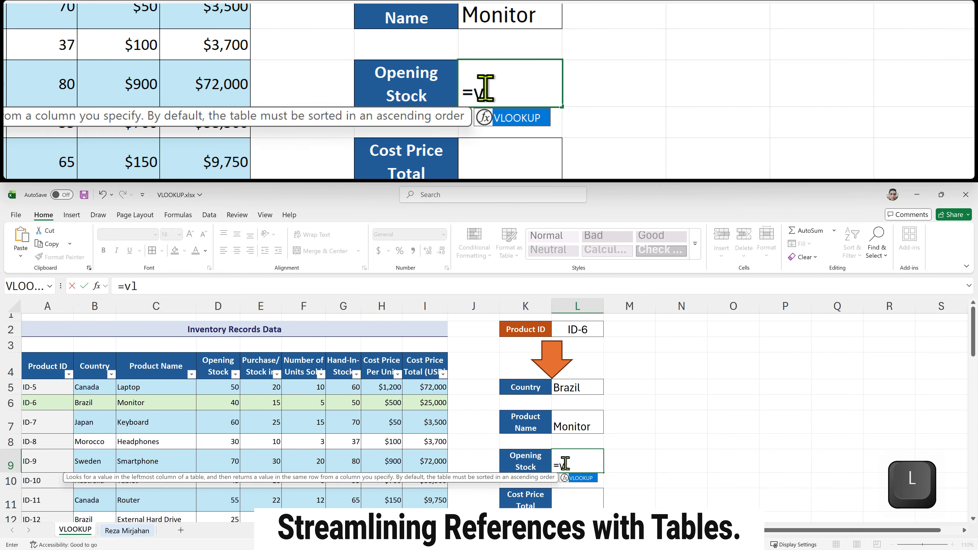
key(Tab)
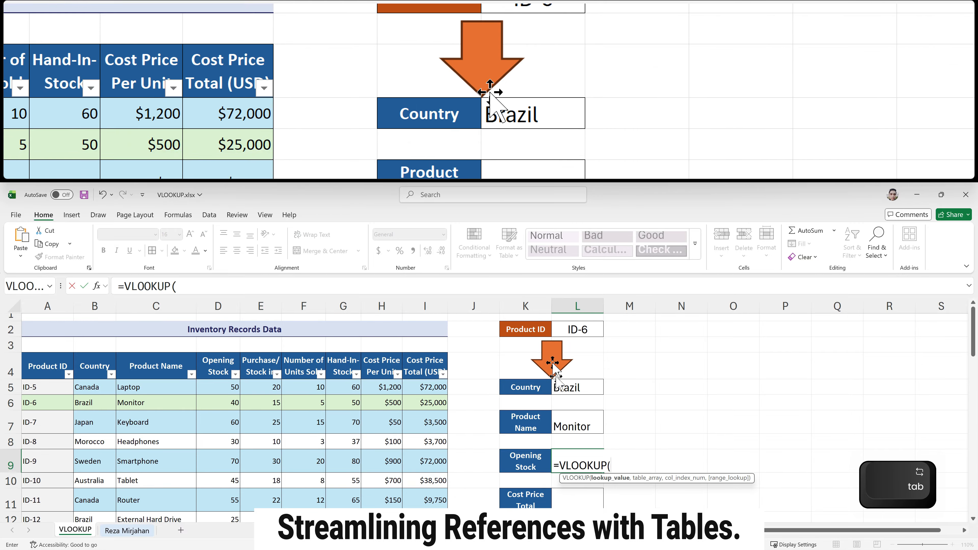
click(569, 331)
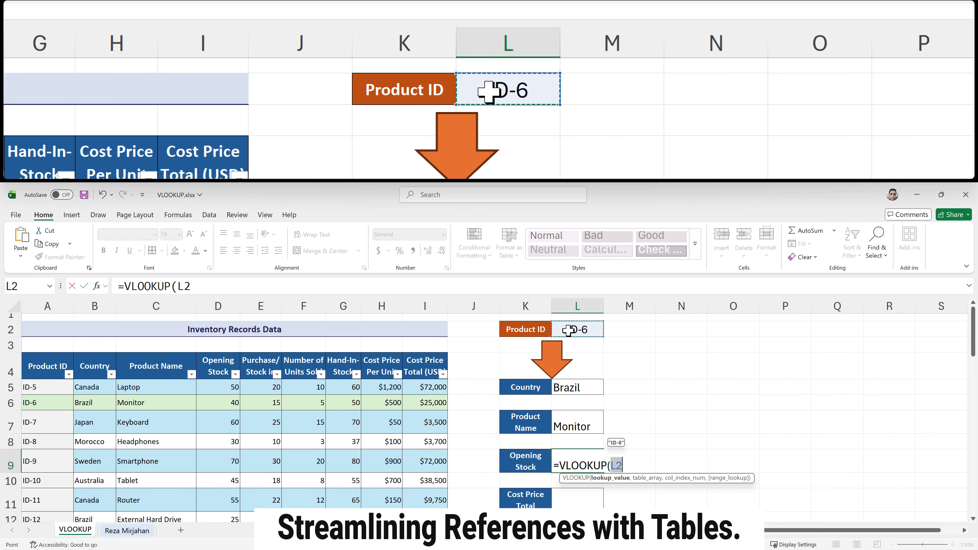
text(,)
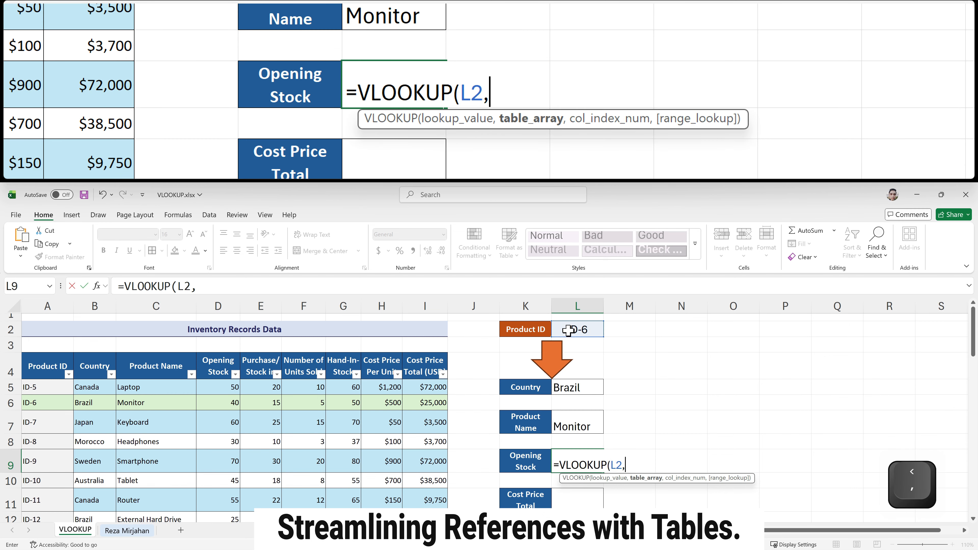
text(pr)
Use the Products table as the table array of the Opening Stock formula
key(Down)
key(Down)
key(Down)
key(Down)
key(Down)
key(Down)
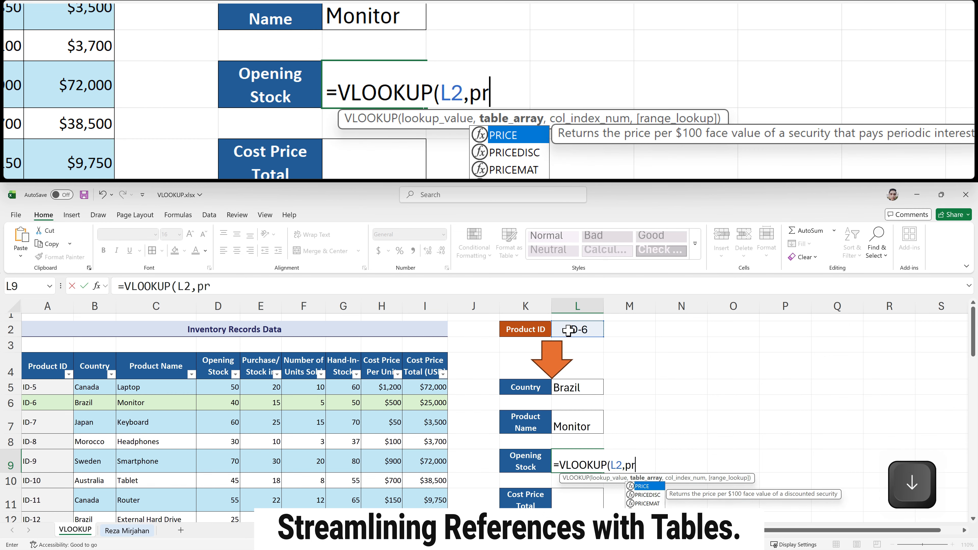
key(Tab)
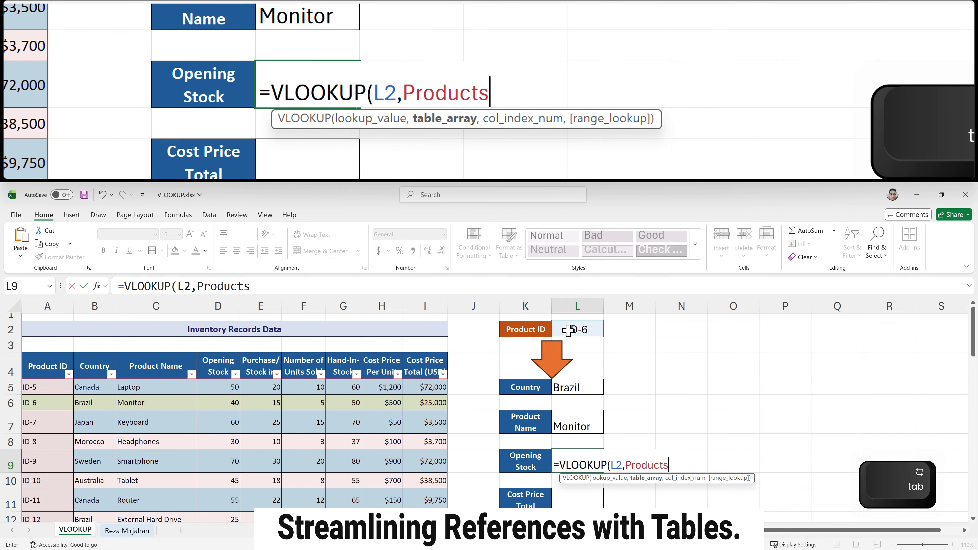
Finish the Opening Stock formula with column index 4 and FALSE for exact match, then enter it
text(,)
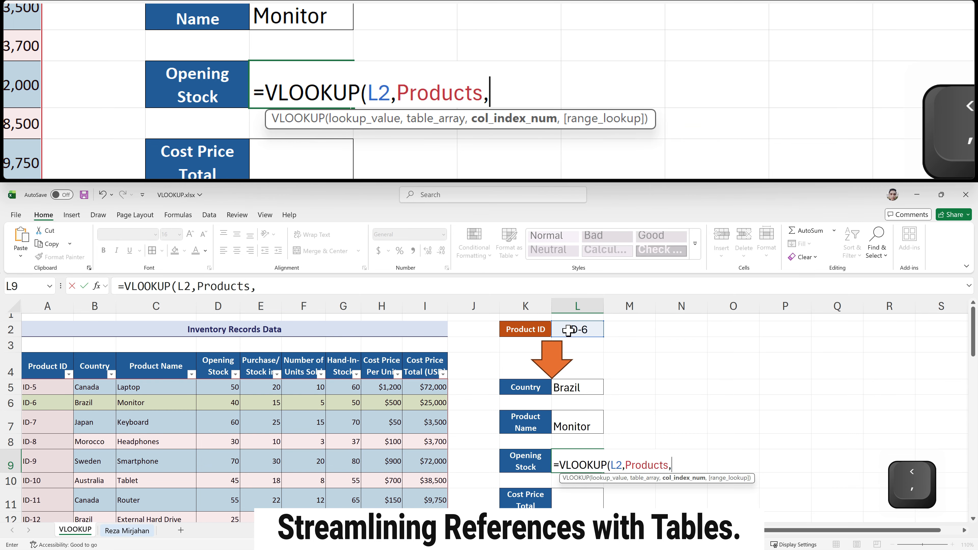
text(4)
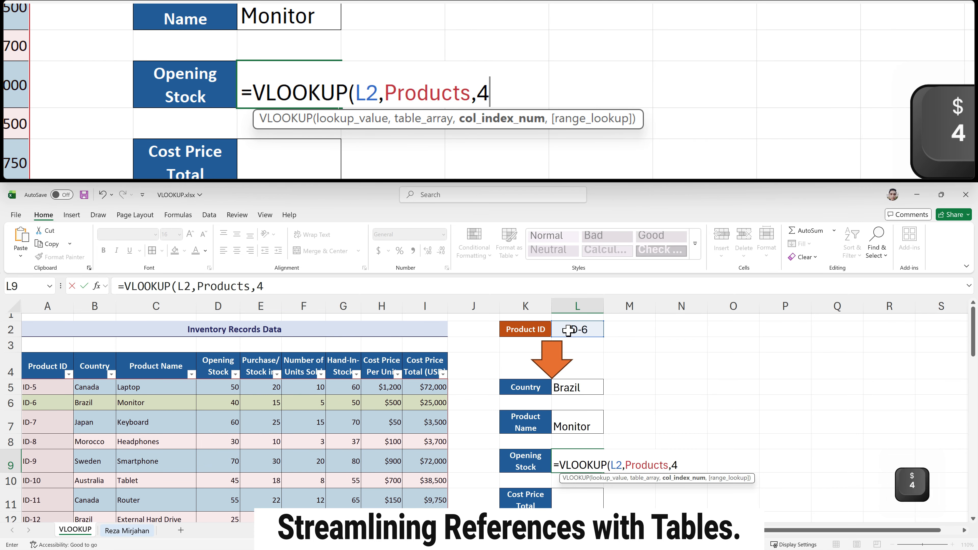
text(,)
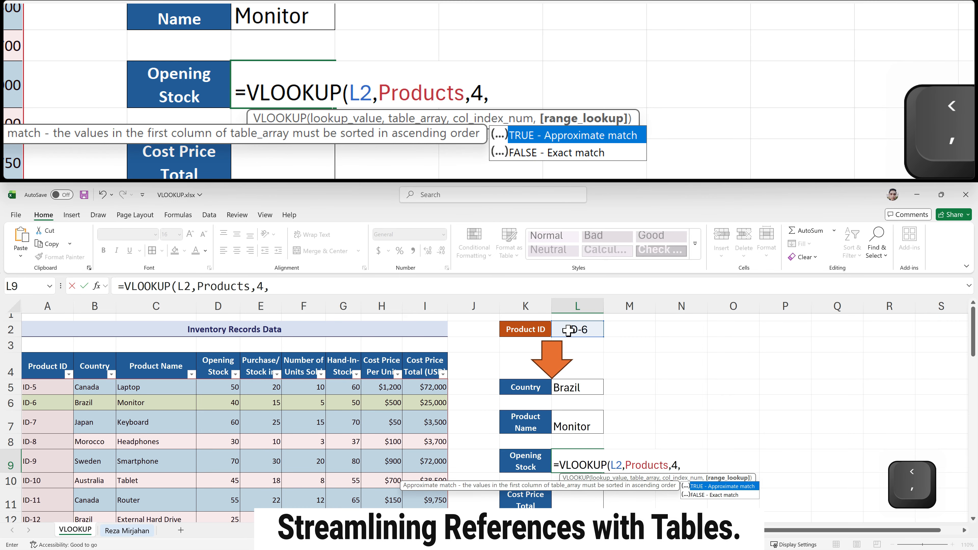
key(Down)
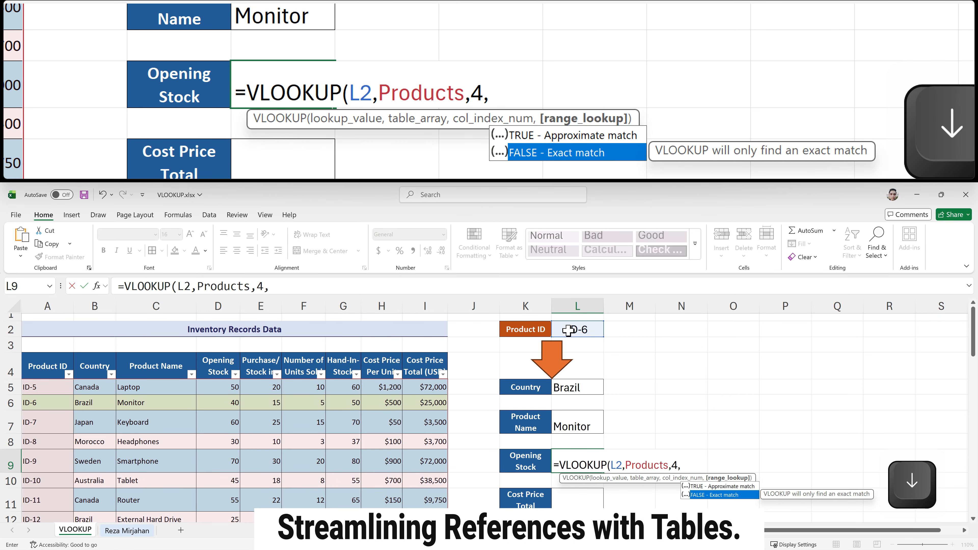
key(Return)
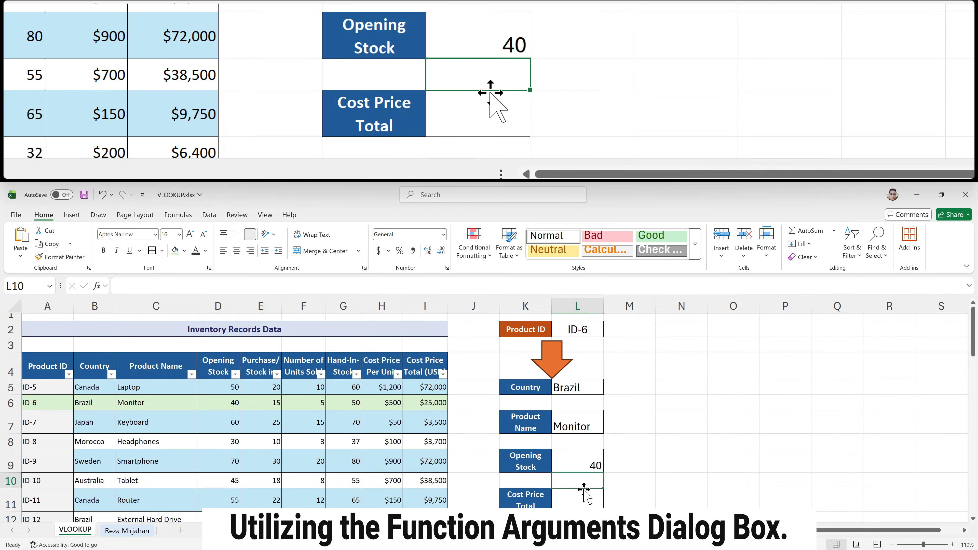
Insert a VLOOKUP function in the Cost Price Total cell L11 through the Insert Function dialog
click(581, 494)
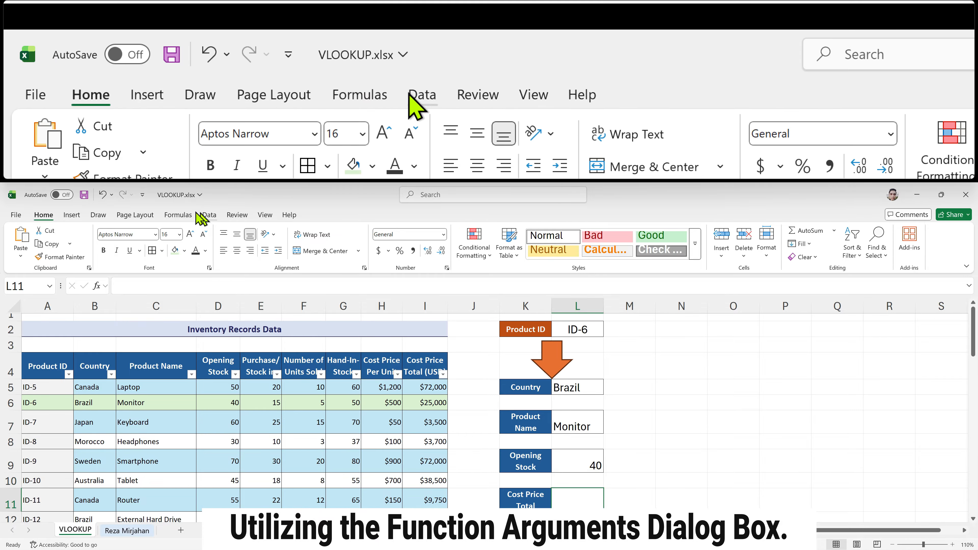
click(177, 215)
click(23, 243)
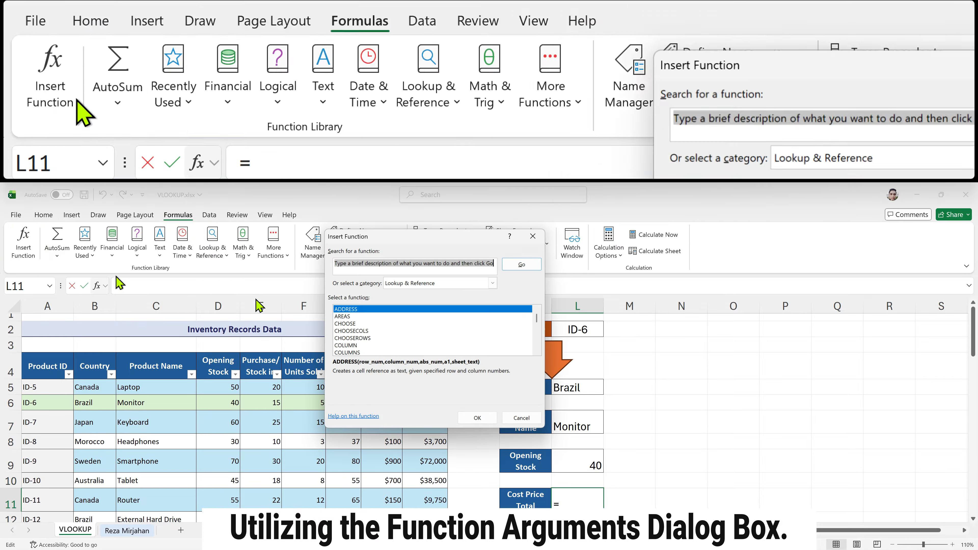
text(vloo)
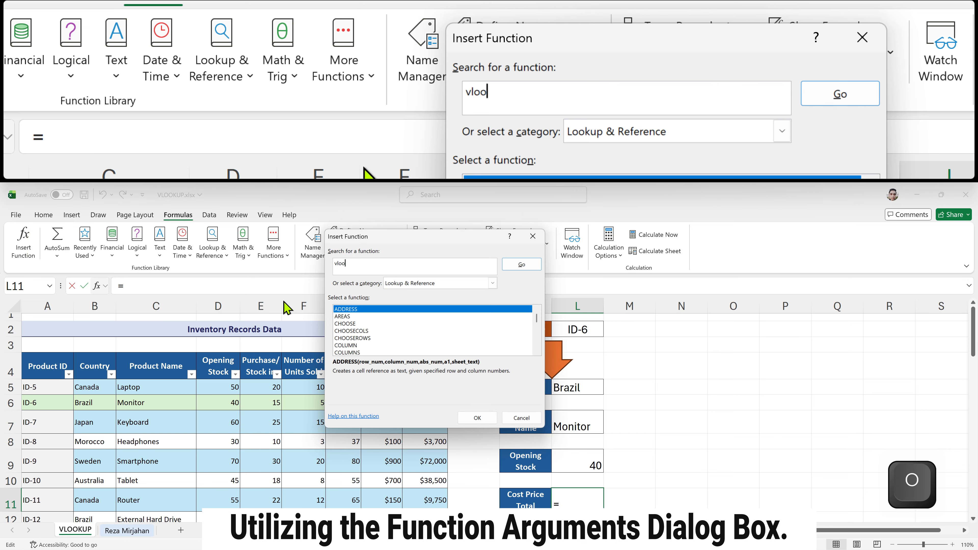
key(Return)
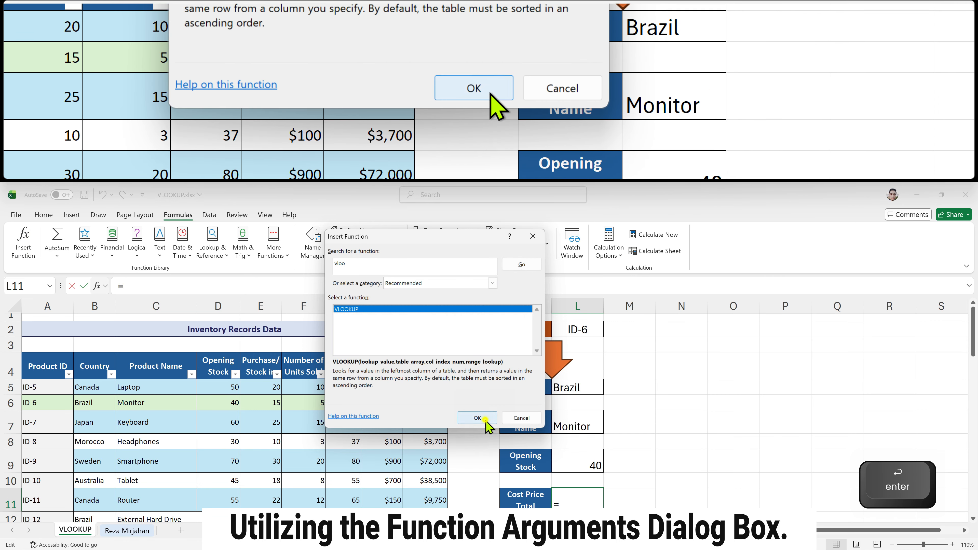
click(485, 420)
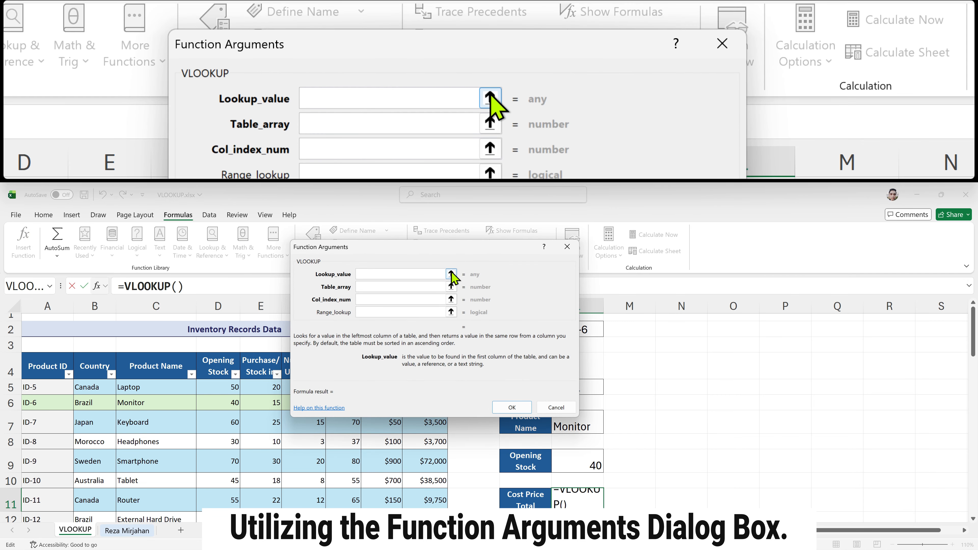
Set the lookup value to L2 and the table array to Products in the Function Arguments dialog
click(592, 330)
click(423, 286)
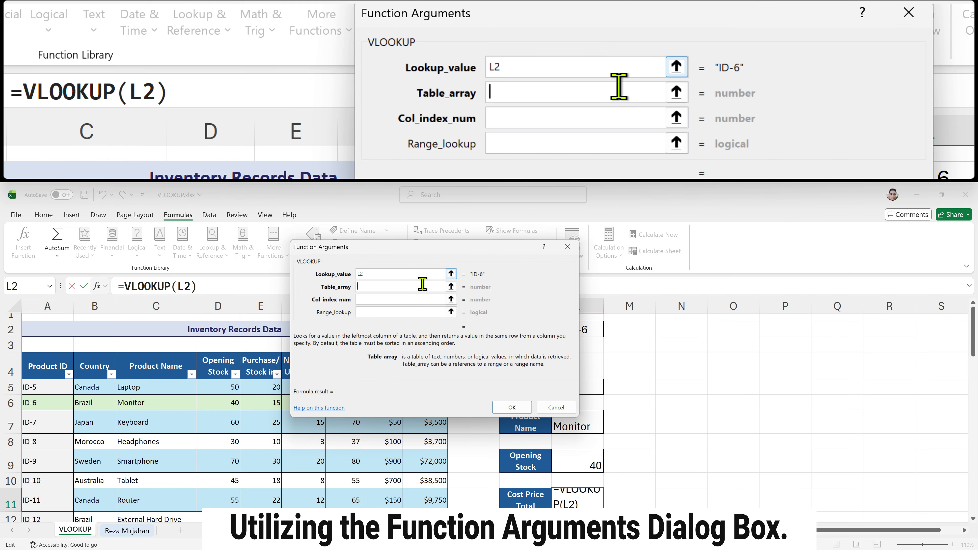
text(Pro)
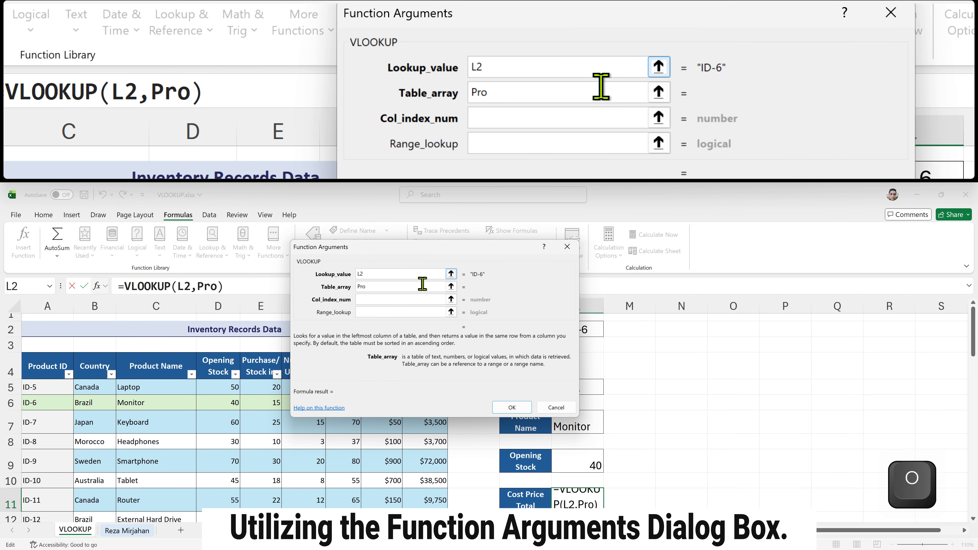
text(ducts)
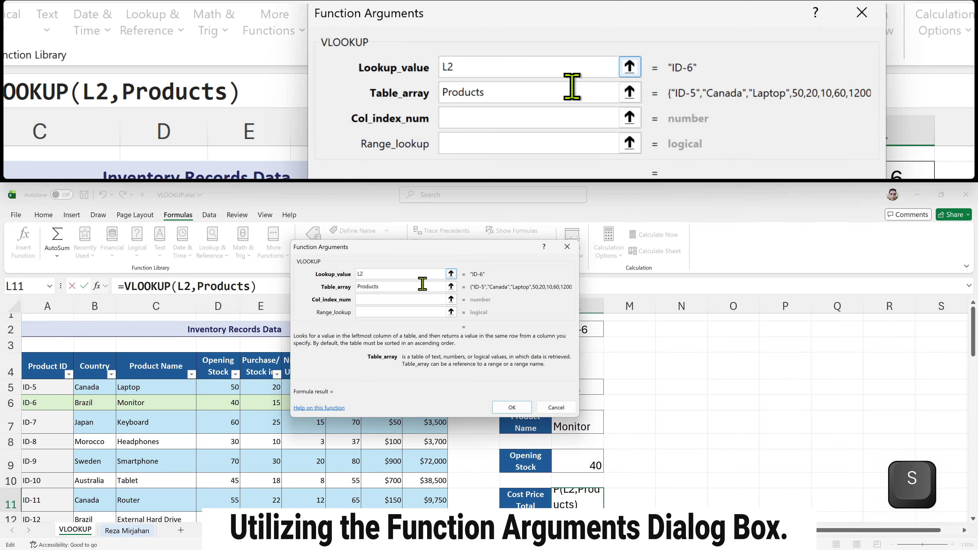
Set the column index to 9 and range lookup to false, then confirm the function
click(436, 299)
text(9)
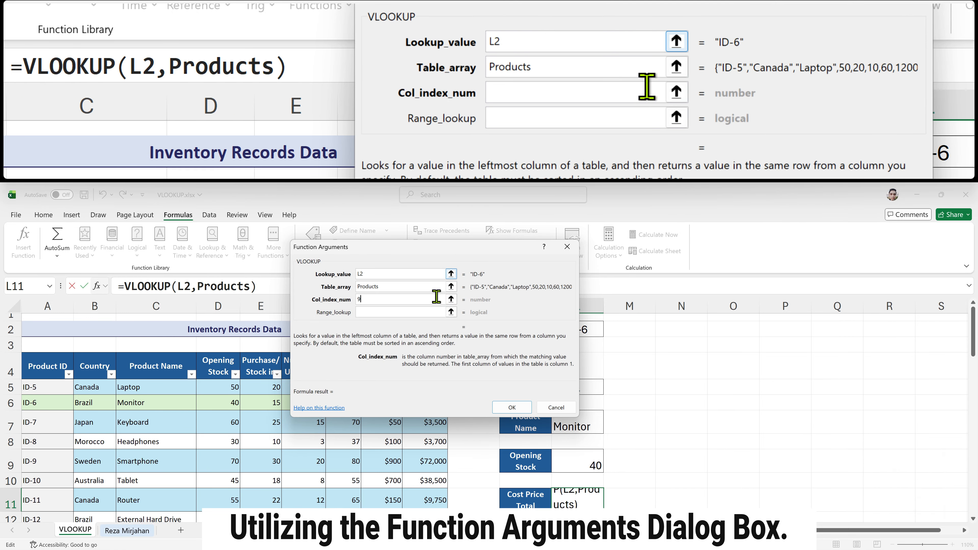
click(425, 311)
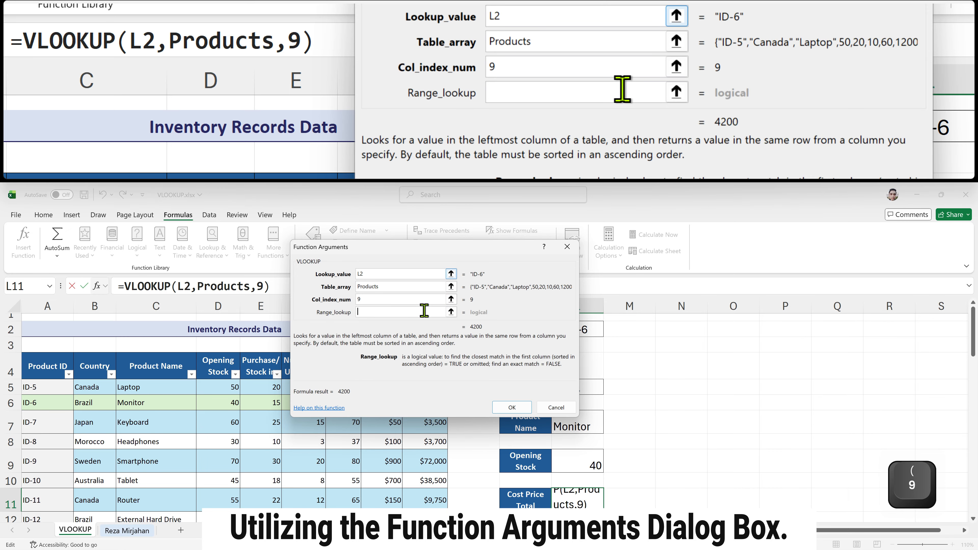
text(false)
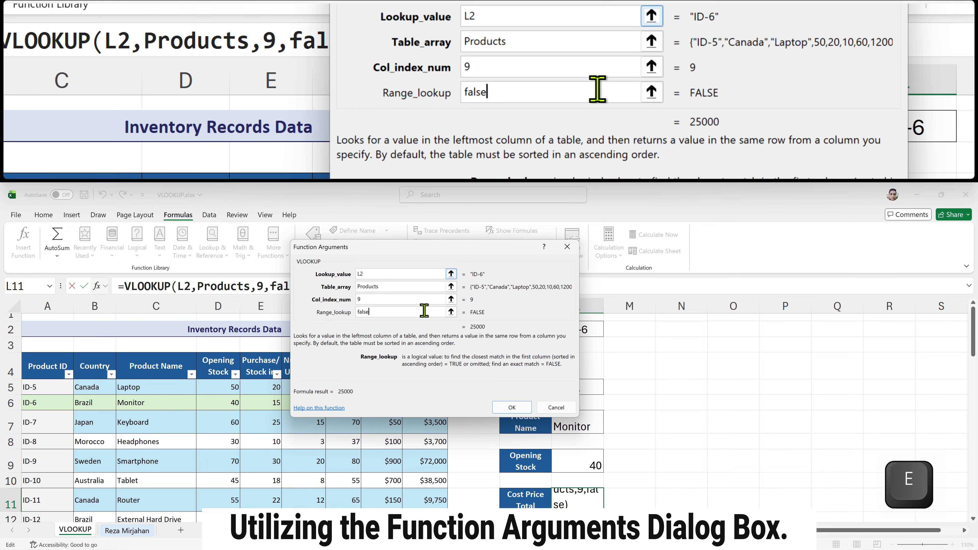
click(511, 407)
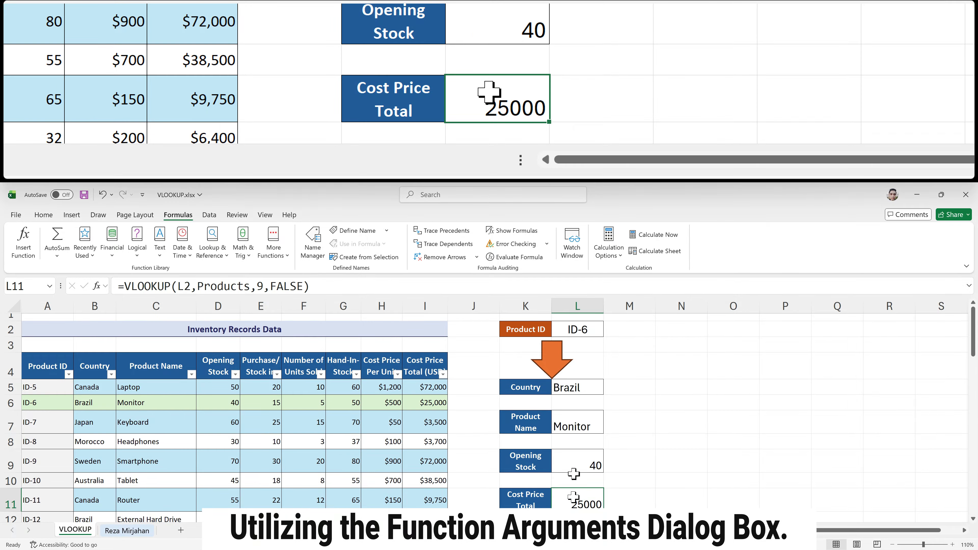
Change the Product ID in L2 to ID-7
double_click(599, 328)
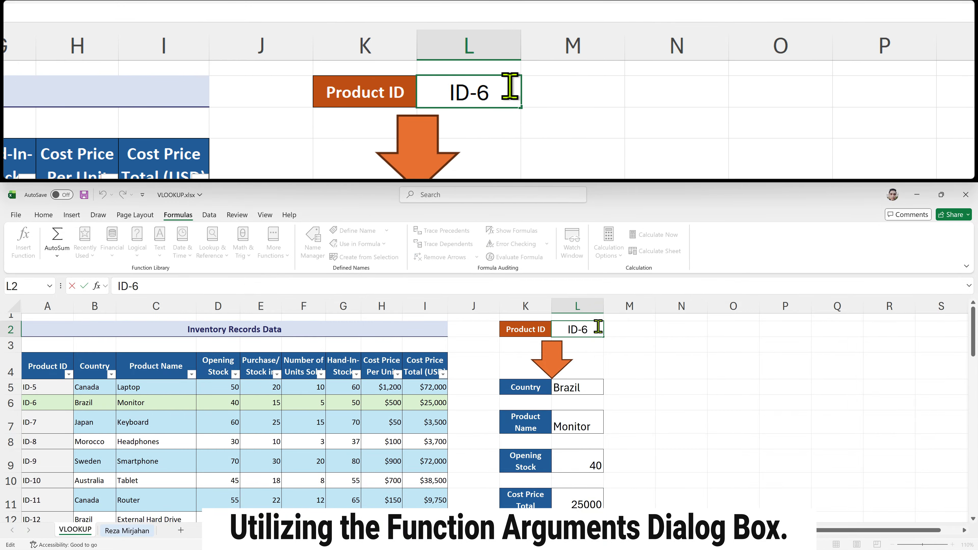
key(BackSpace)
text(7)
key(Return)
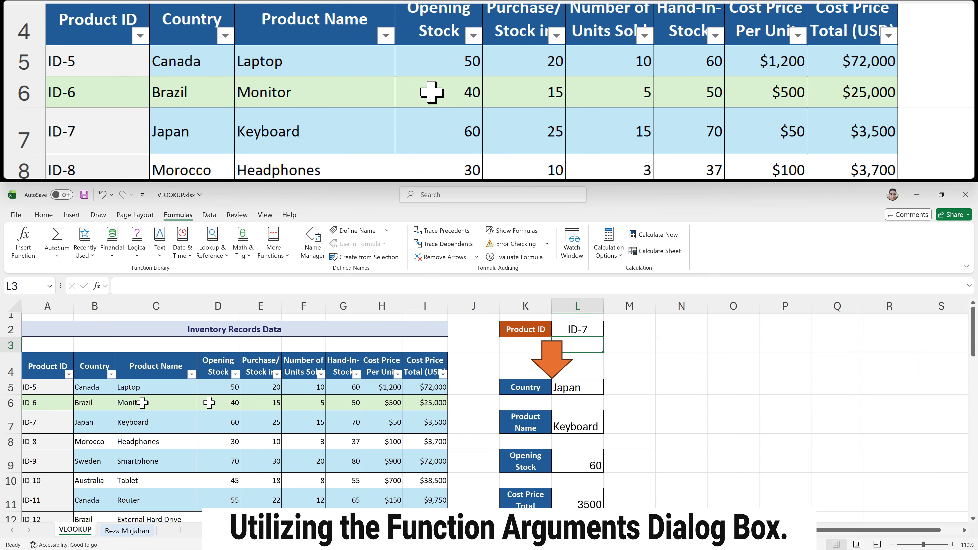
Change the Product ID in L2 to ID-10
double_click(592, 329)
text(10)
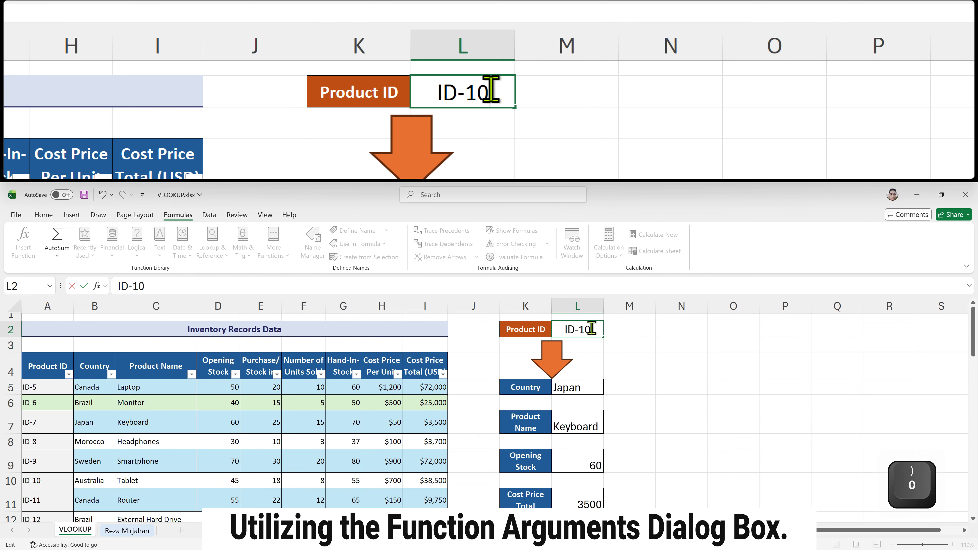
key(Return)
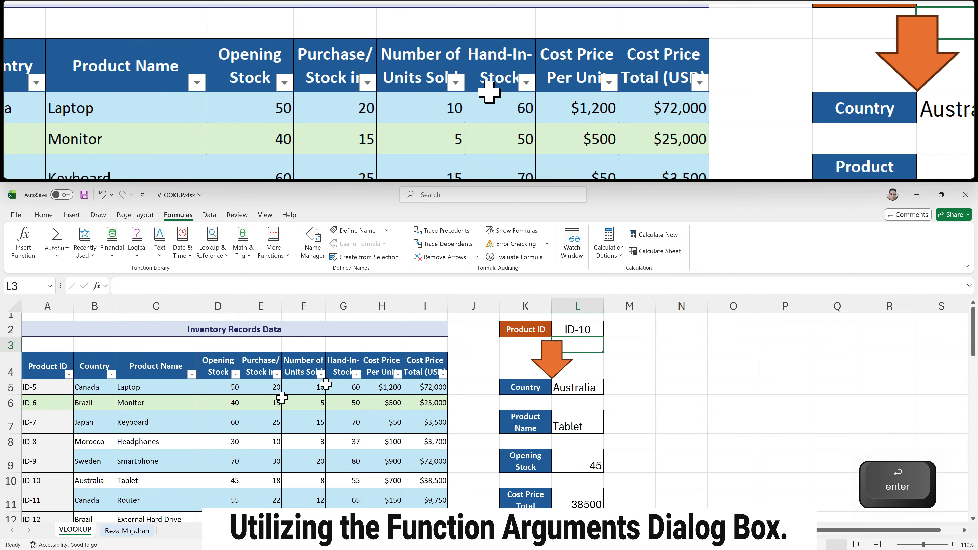